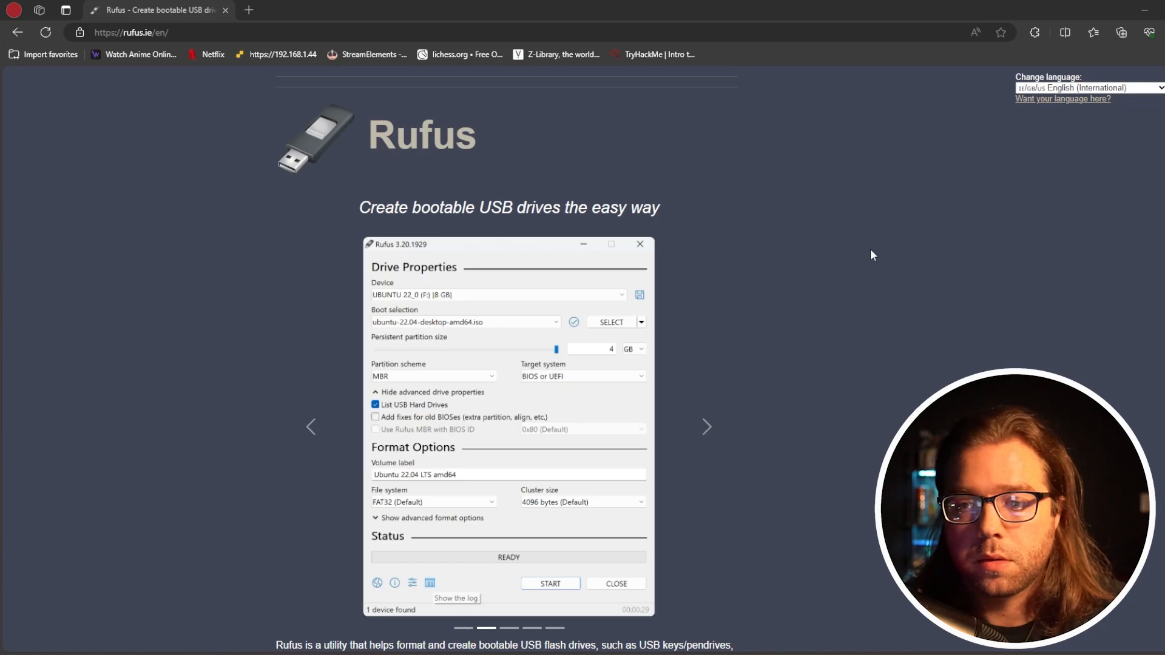
Review the Rufus releases in the download section of rufus.ie and download the Proxmox VE 8.2 ISO Installer
scroll(775, 228, down, 4)
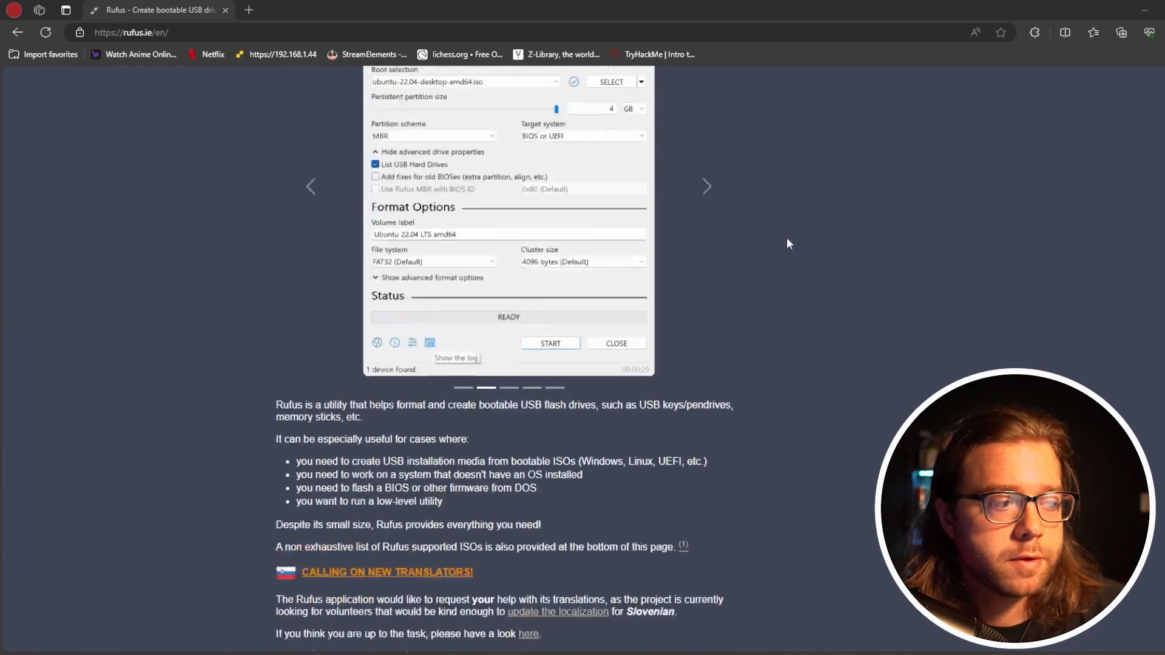
scroll(787, 242, down, 6)
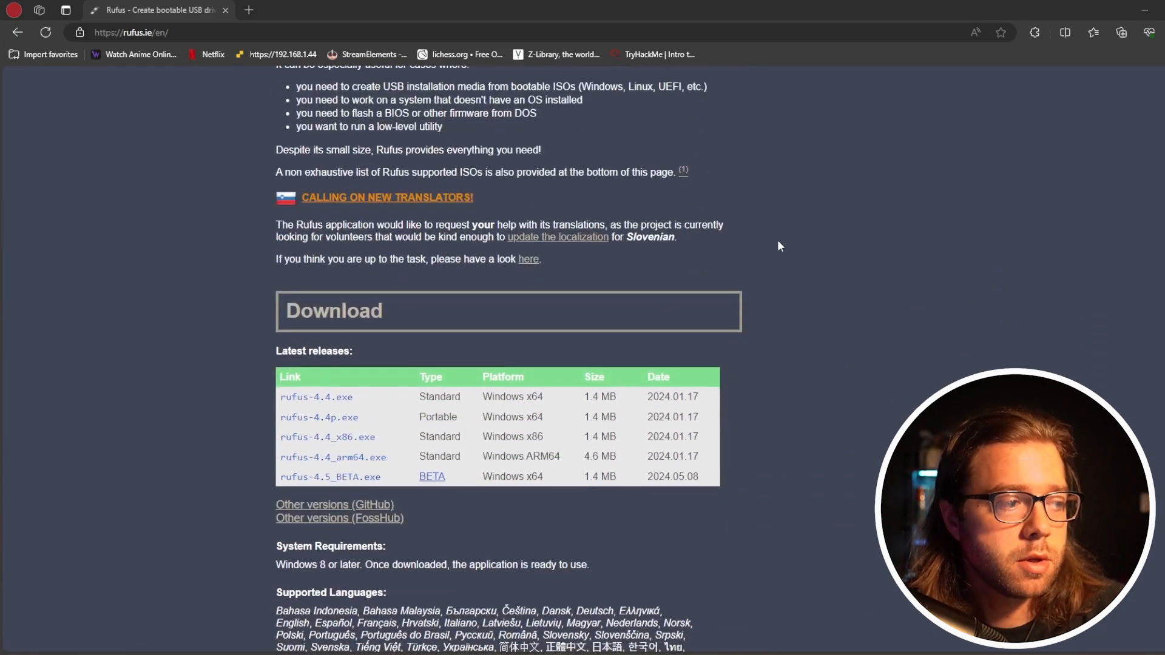
scroll(780, 246, down, 3)
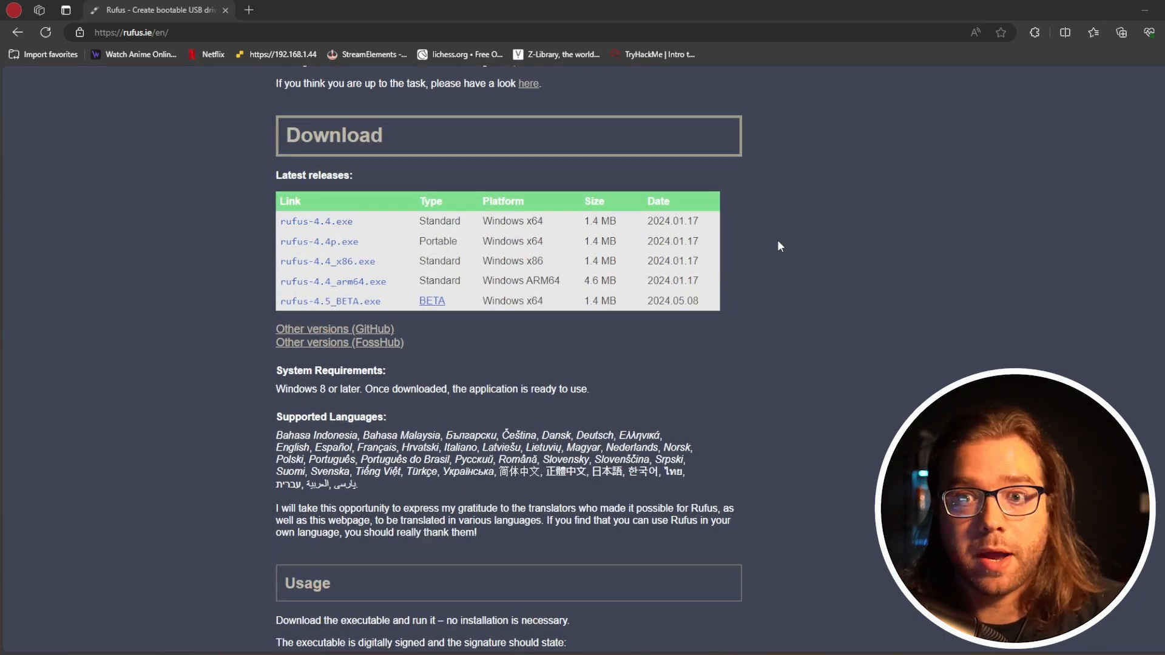
scroll(778, 241, up, 13)
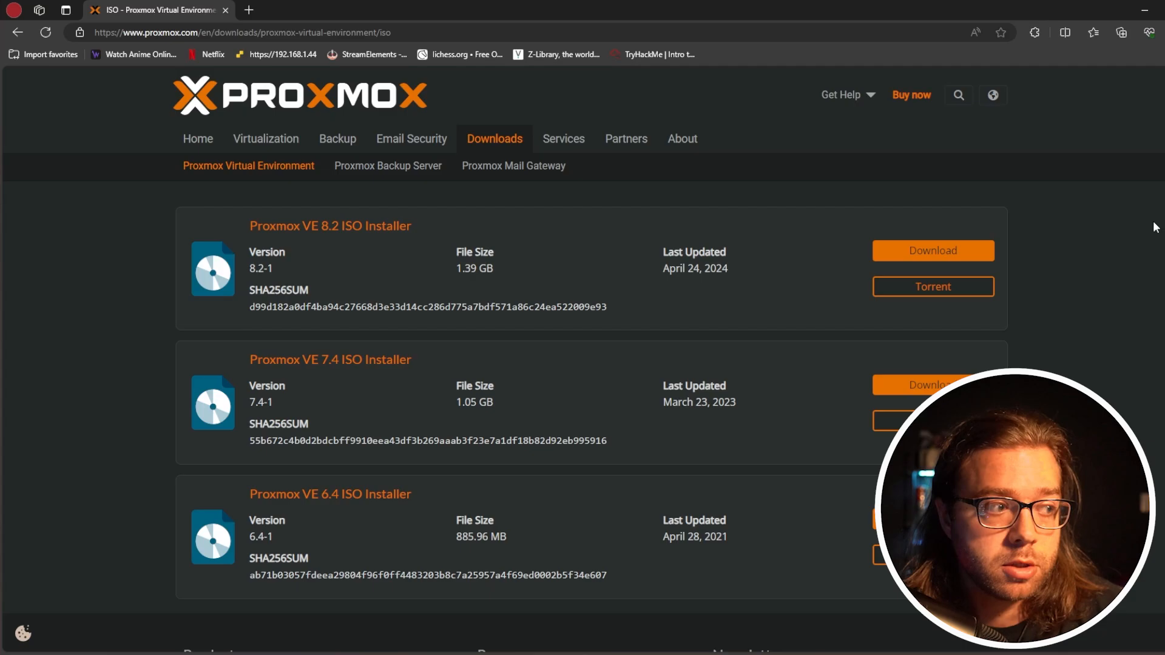
click(967, 254)
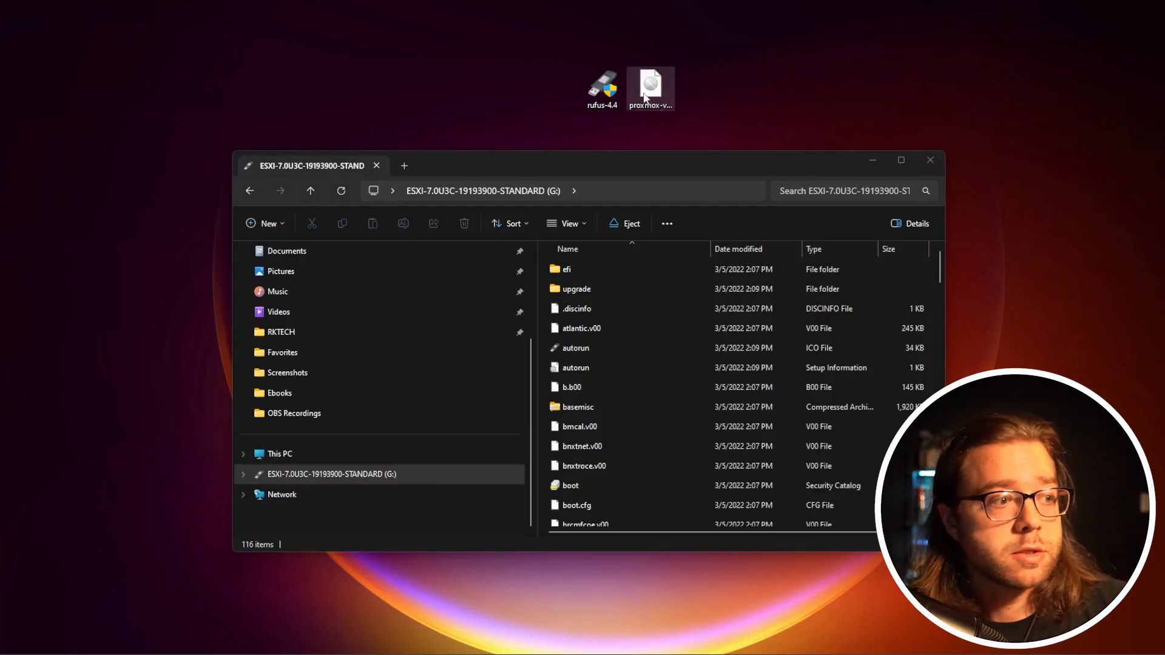
Launch rufus-4.4 from the desktop and select the 64 GB ESXI-7.0U3C-19193900-STANDARD (G:) USB drive as the device
drag(617, 167, 617, 182)
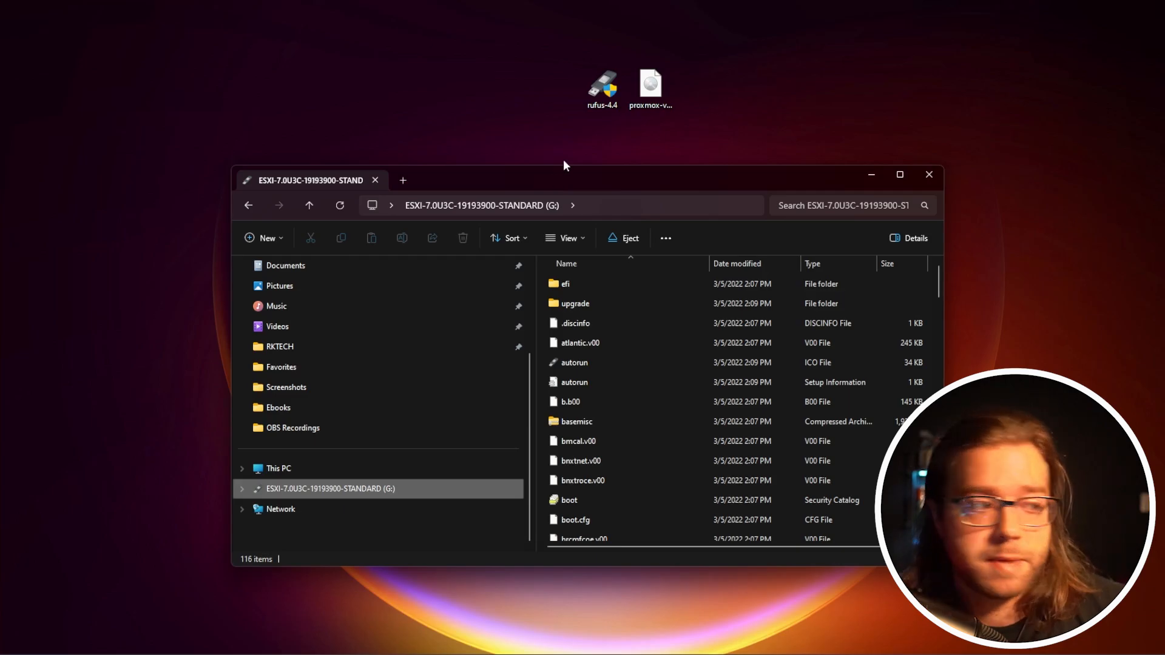
right_click(367, 498)
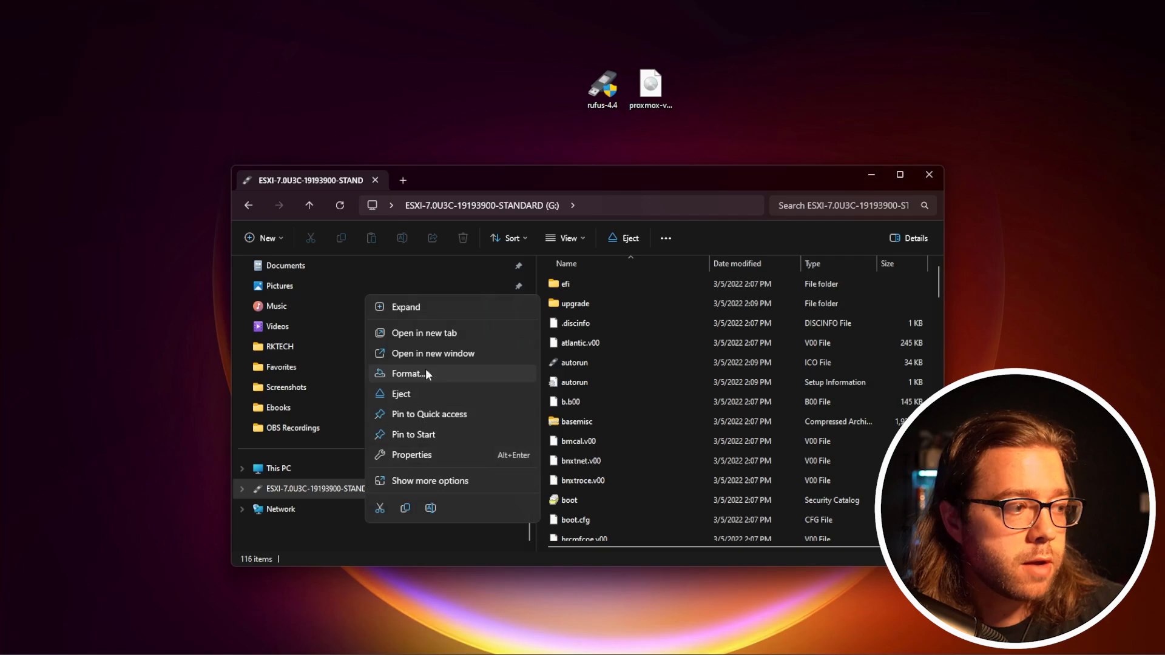
click(435, 129)
double_click(599, 103)
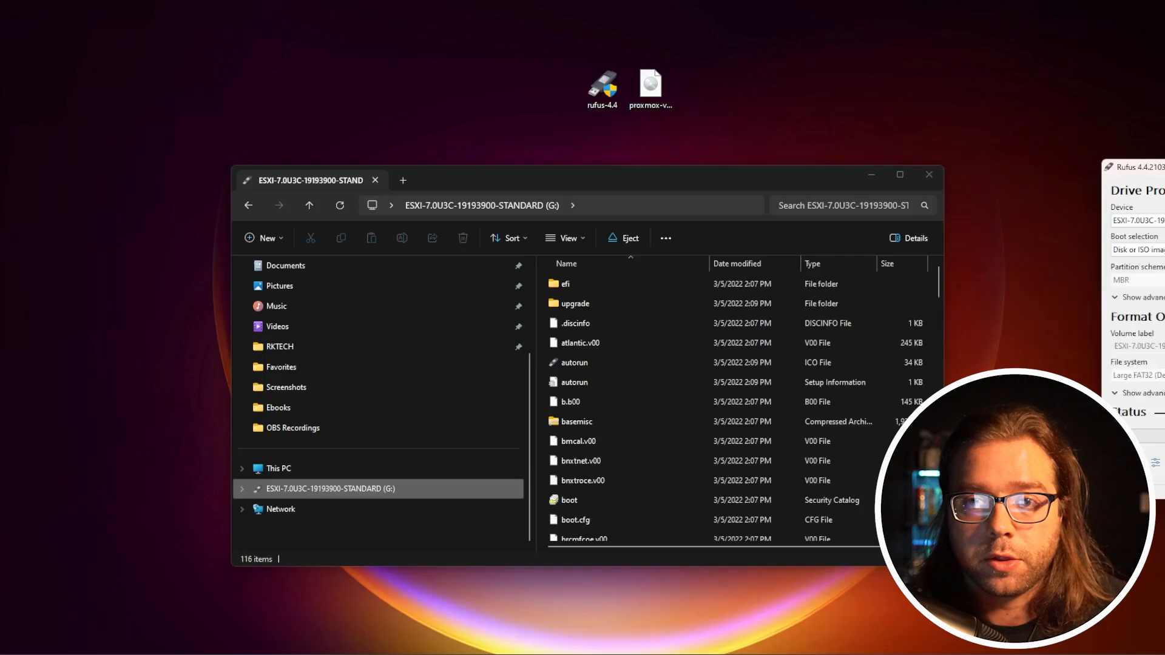
drag(1164, 172, 887, 148)
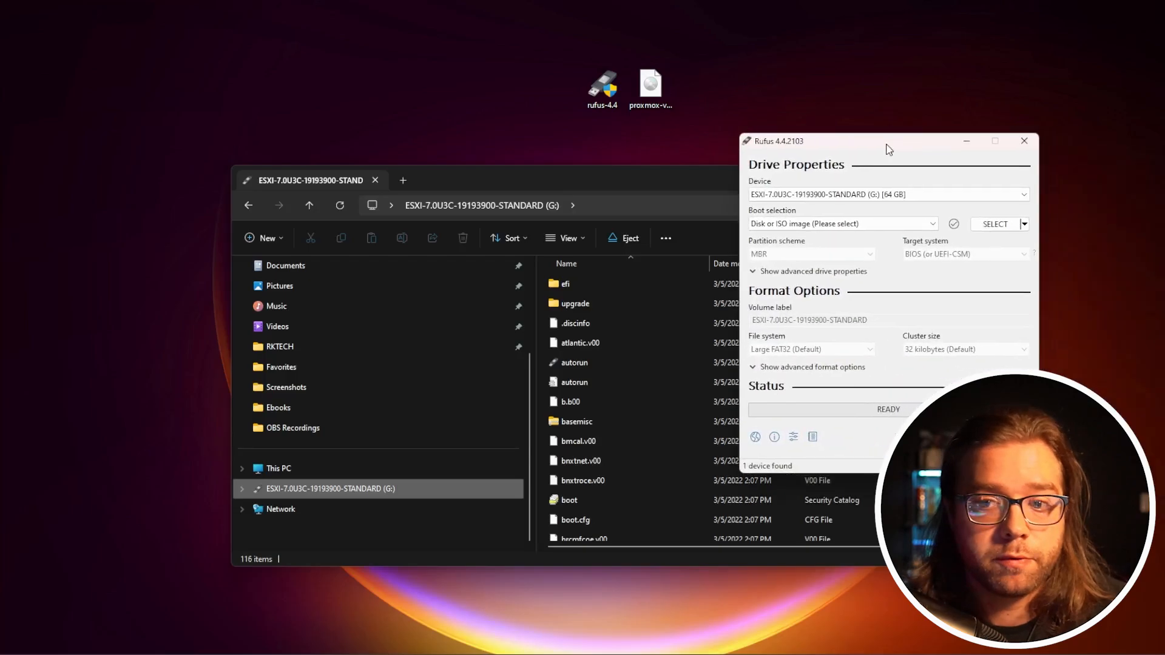
click(828, 195)
click(830, 208)
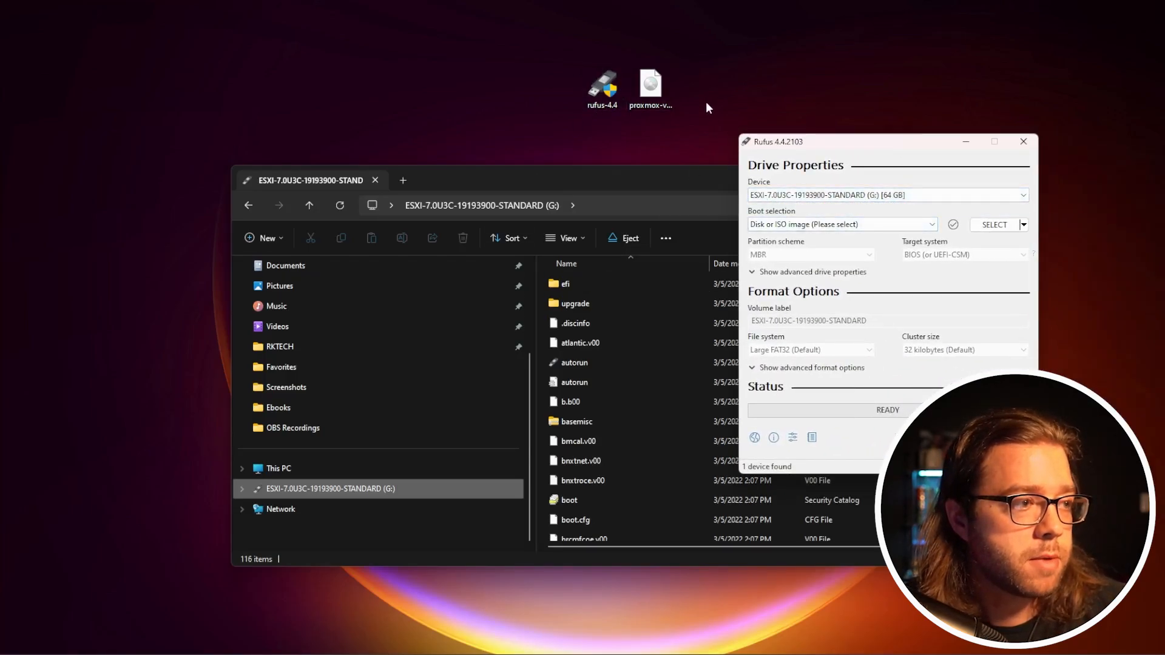
Choose the proxmox-ve_8.2-1 disc image from the Desktop folder as the boot selection
click(899, 226)
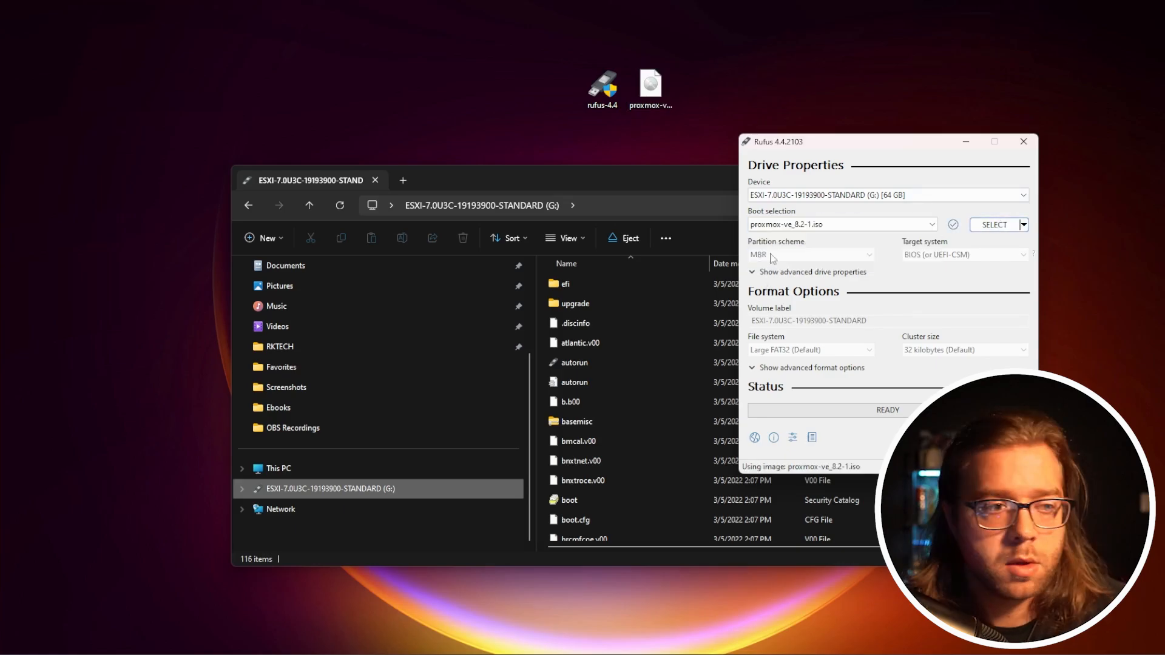
click(995, 225)
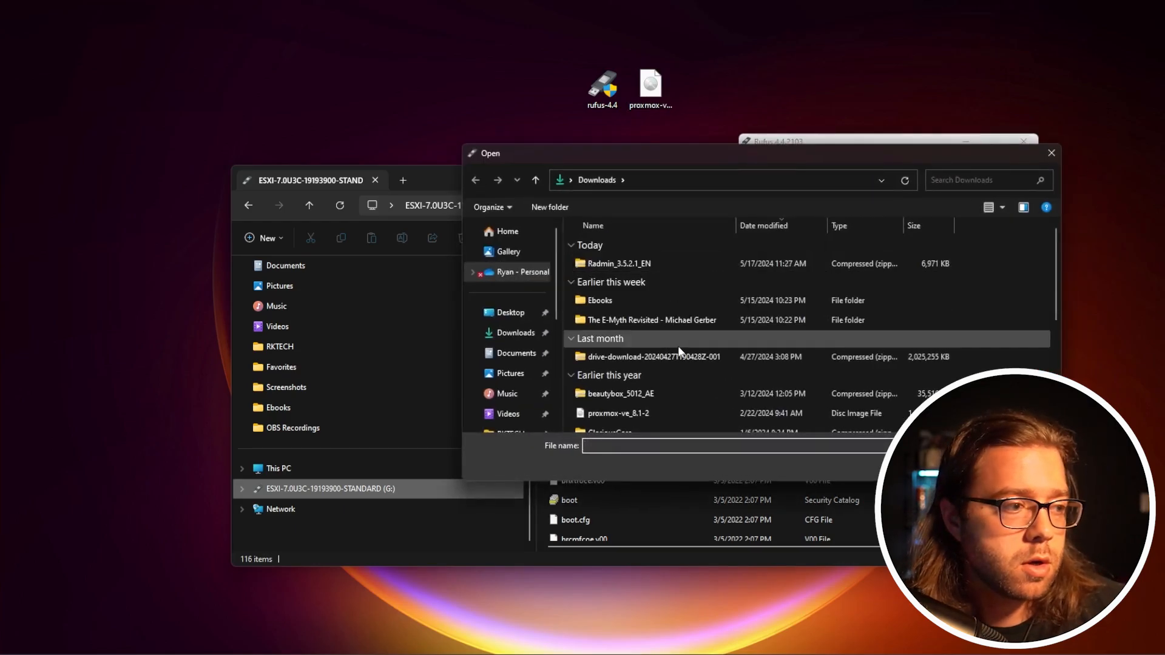
click(510, 312)
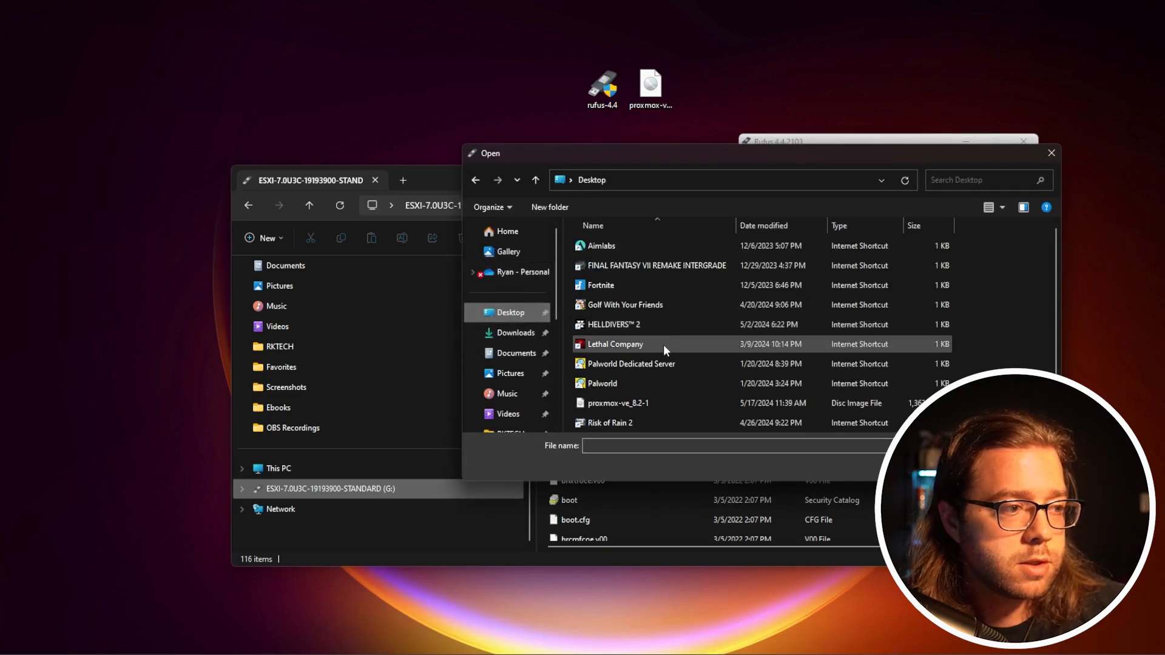
scroll(637, 315, down, 1)
click(636, 387)
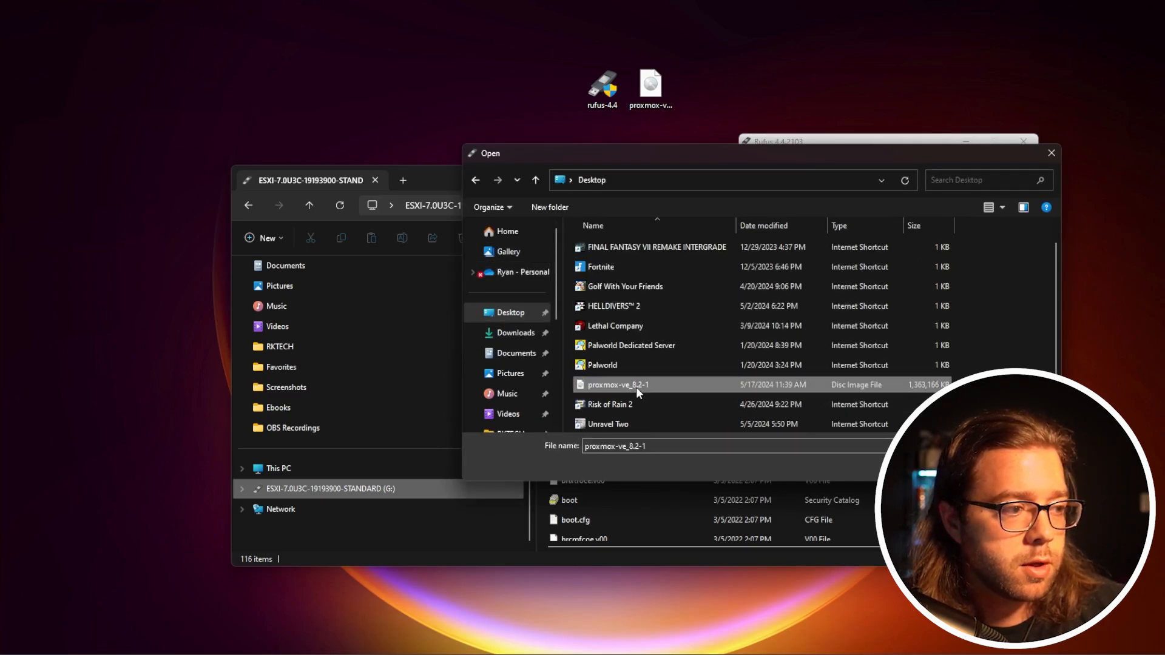
double_click(667, 387)
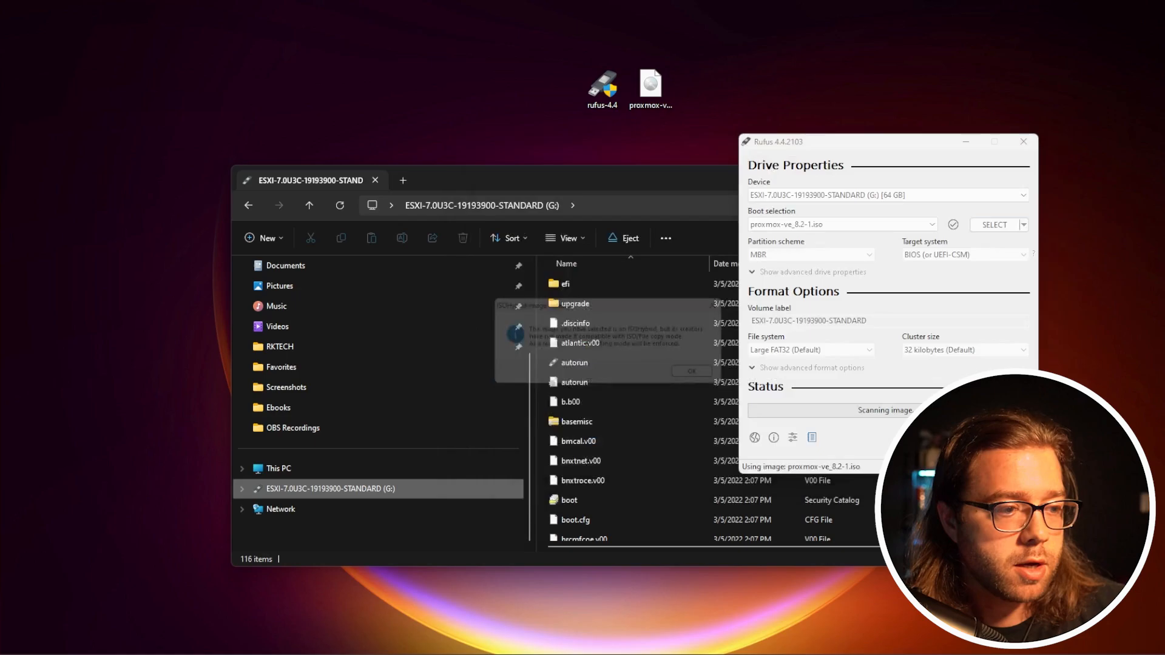
Acknowledge the image notice and start writing the Proxmox image to the USB drive, accepting that all its data is destroyed
click(712, 381)
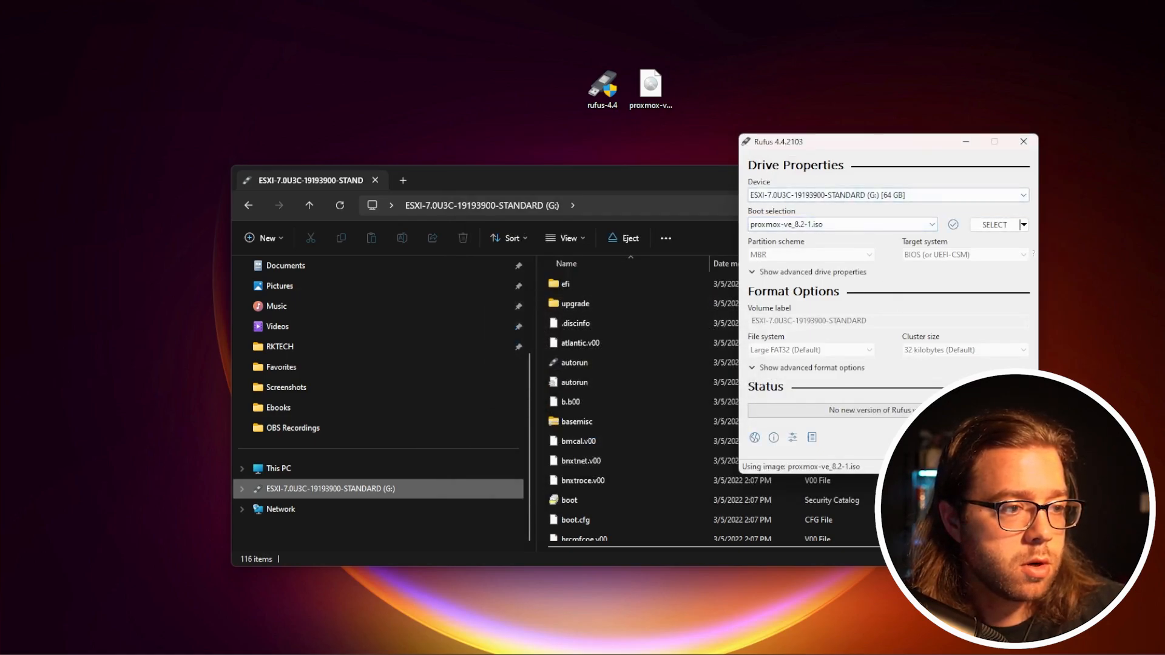
click(934, 438)
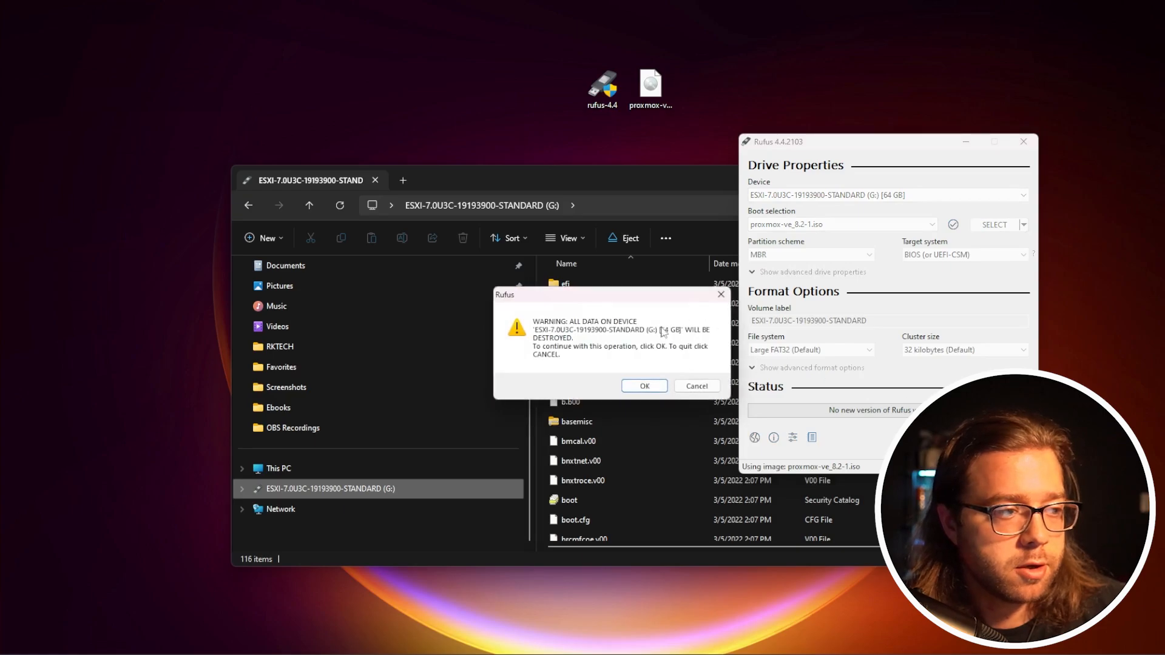
click(641, 387)
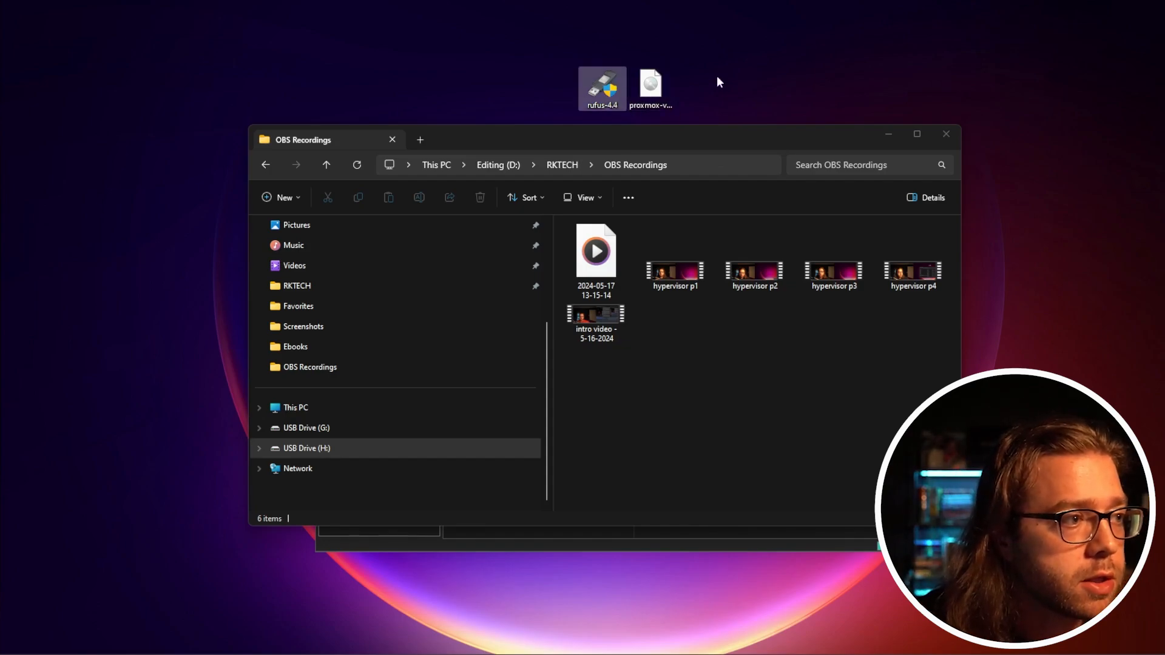
Minimize File Explorer, maximize VMware Workstation and power on the lab01 virtual machine, keeping it running in its tab
drag(837, 134, 820, 161)
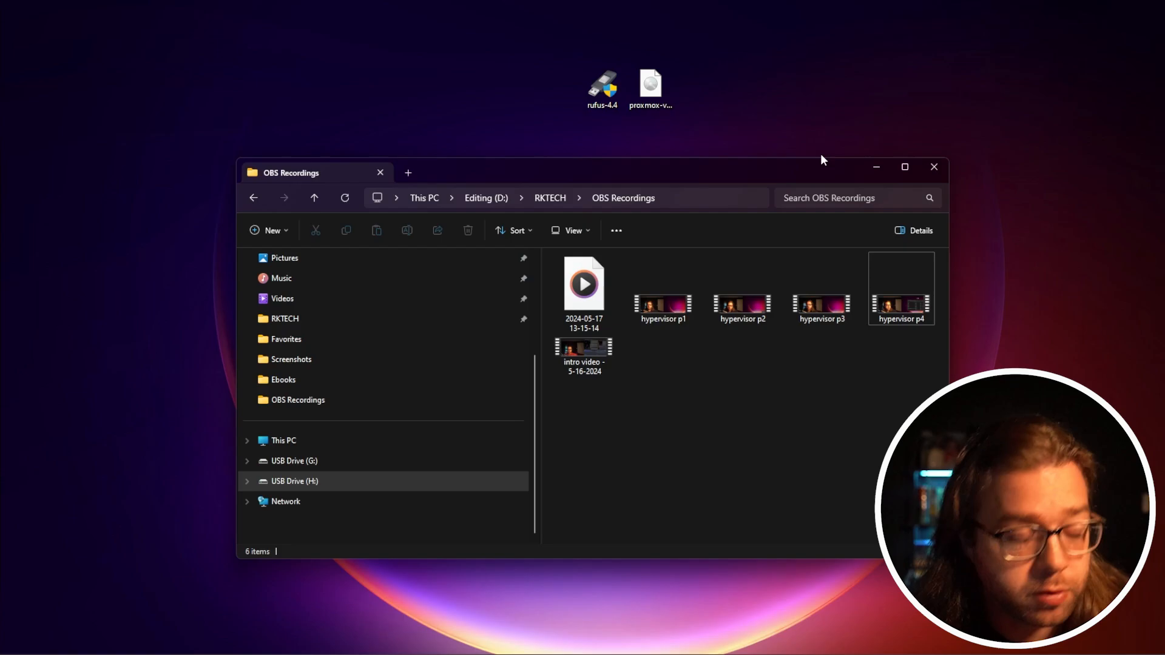
click(876, 167)
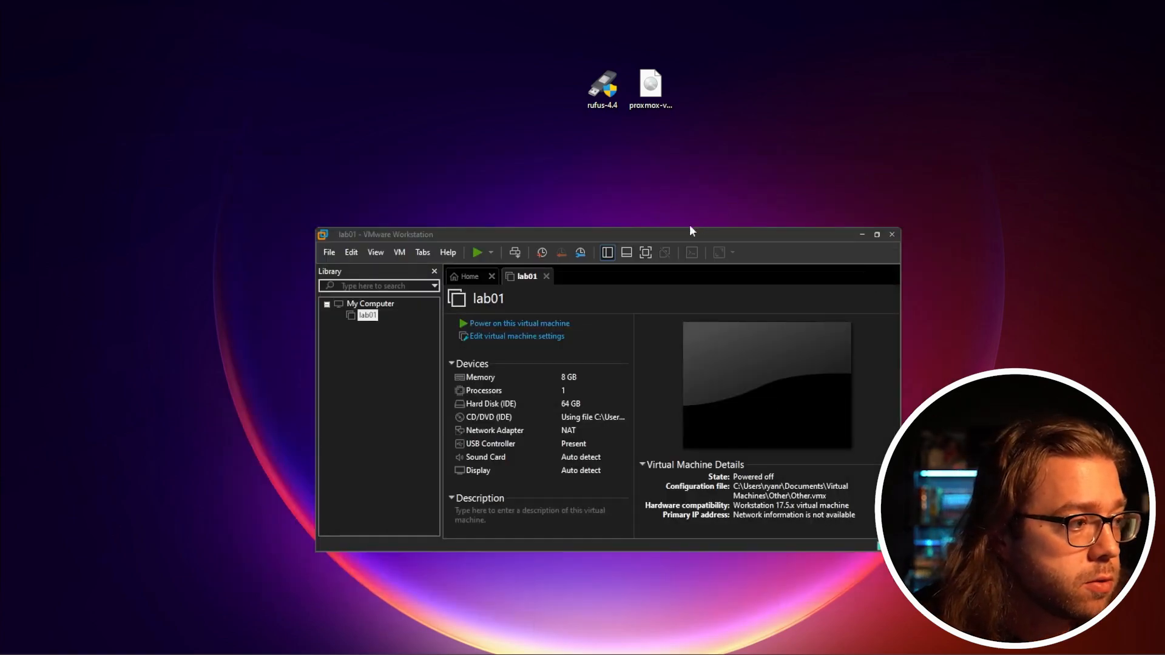
drag(690, 225, 716, 165)
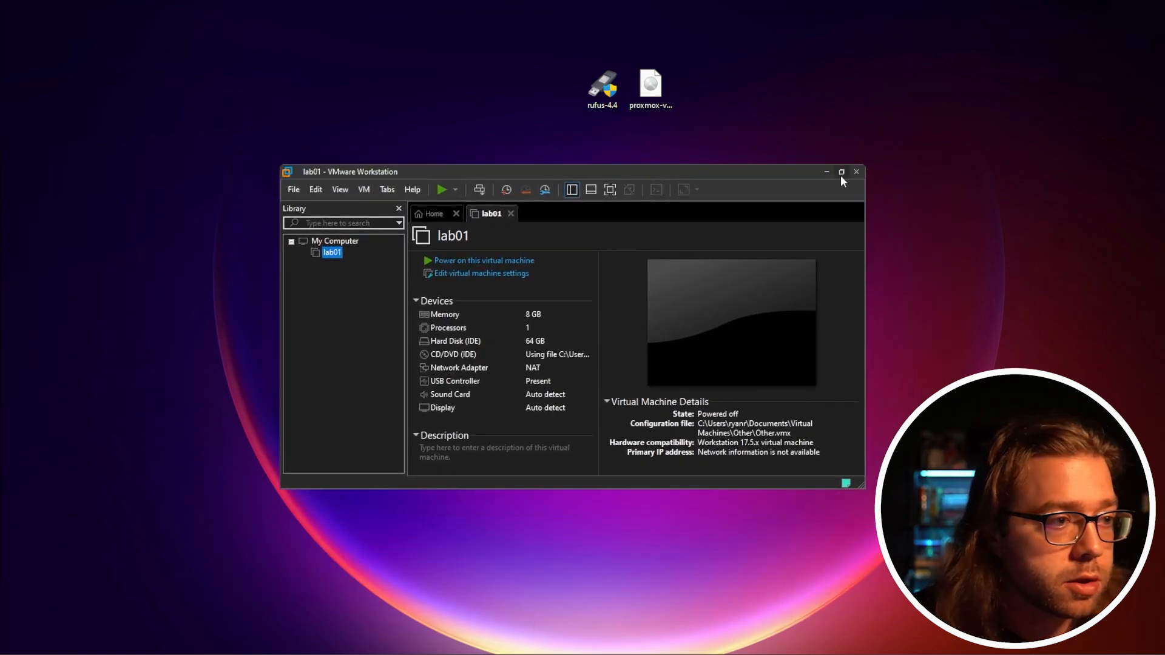
double_click(775, 170)
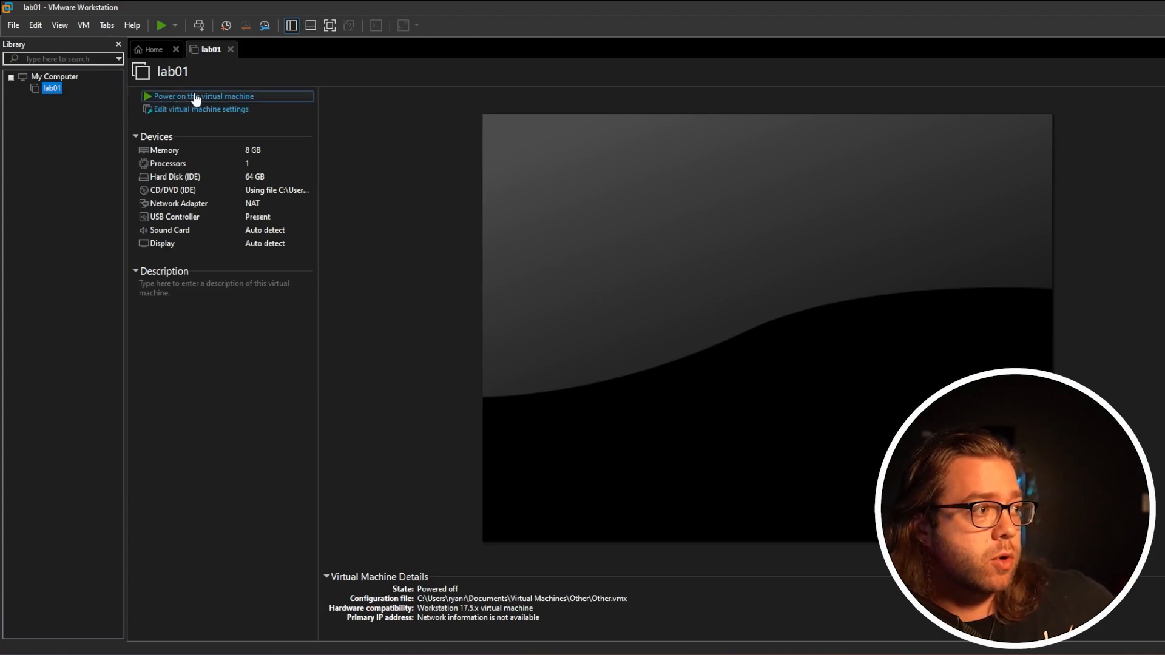
click(229, 99)
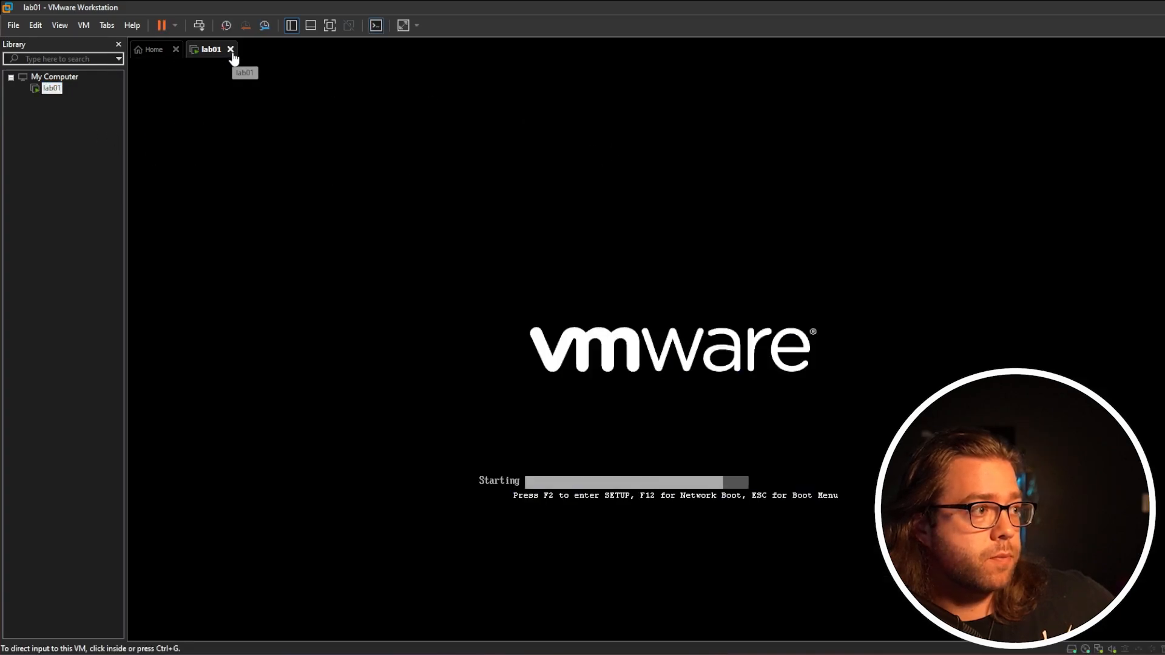
click(230, 51)
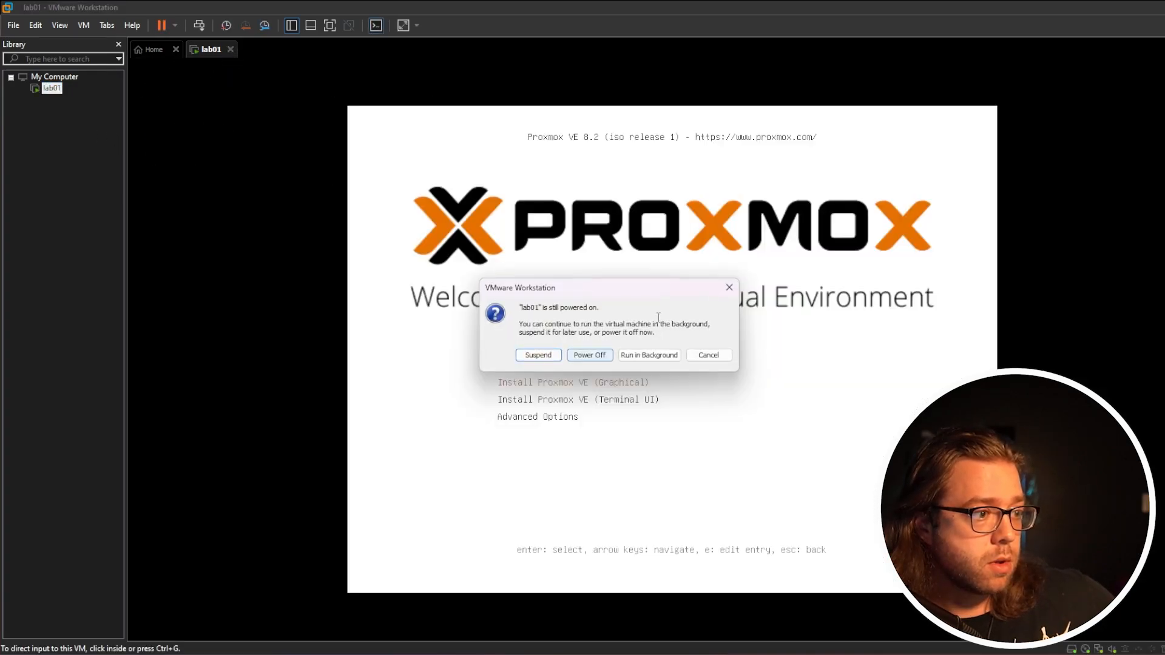
click(728, 287)
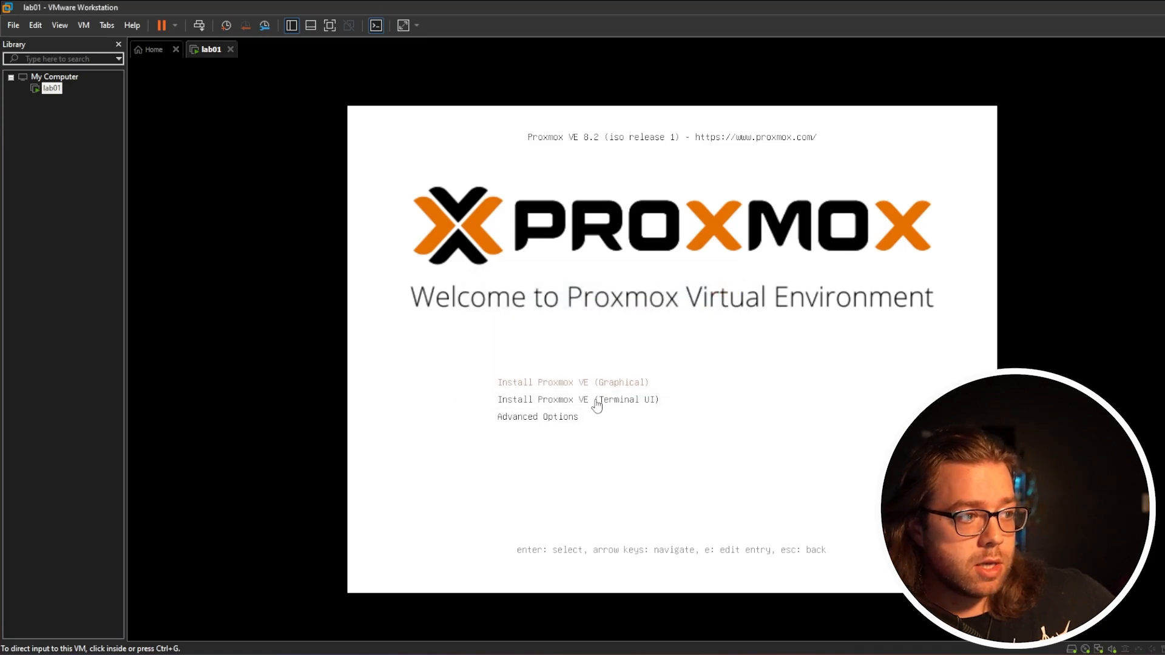
Start Install Proxmox VE (Graphical) from the boot menu of the lab01 virtual machine
click(643, 289)
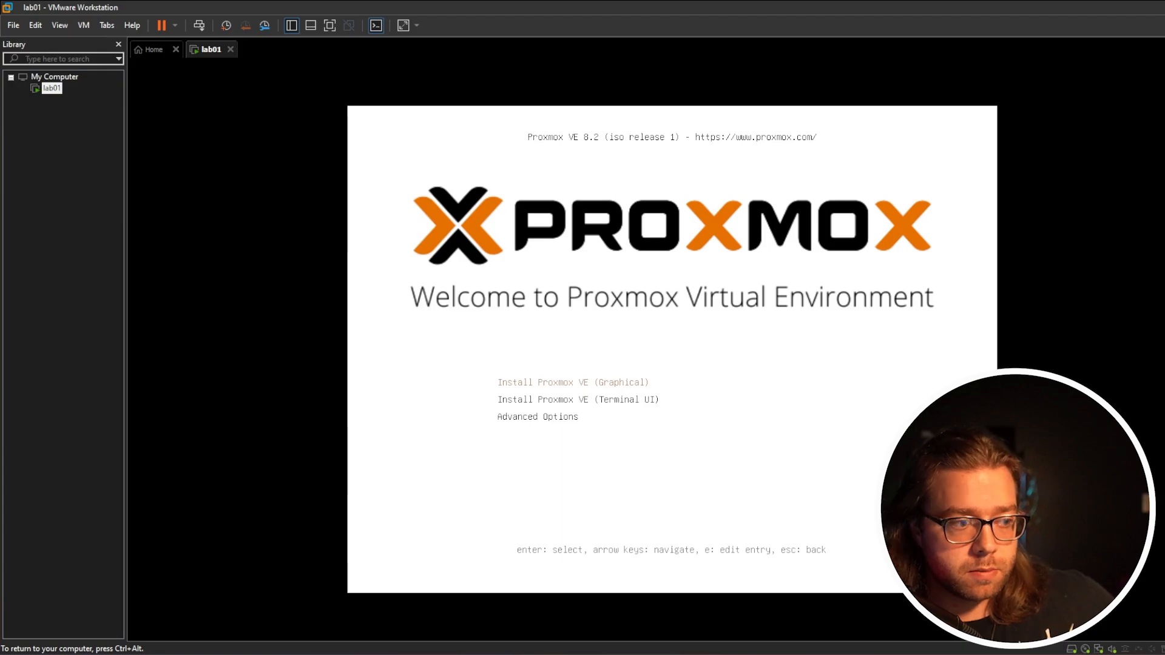
key(Down)
key(Up)
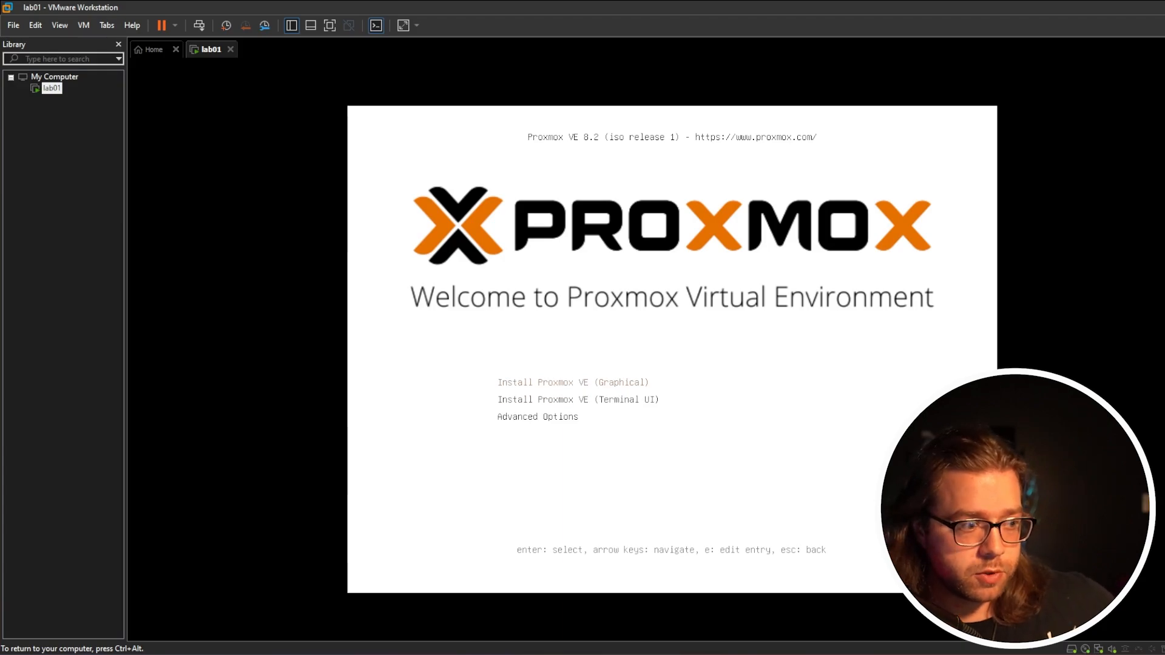
key(Return)
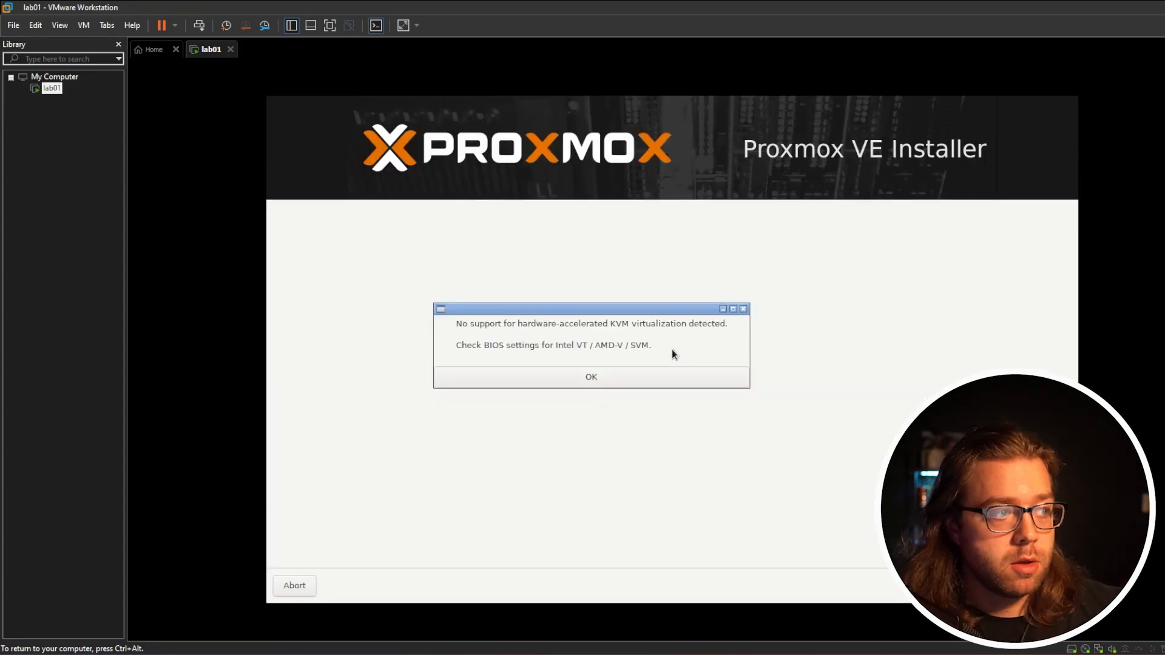
Read through the Proxmox end user license agreement to its end and accept it
click(660, 376)
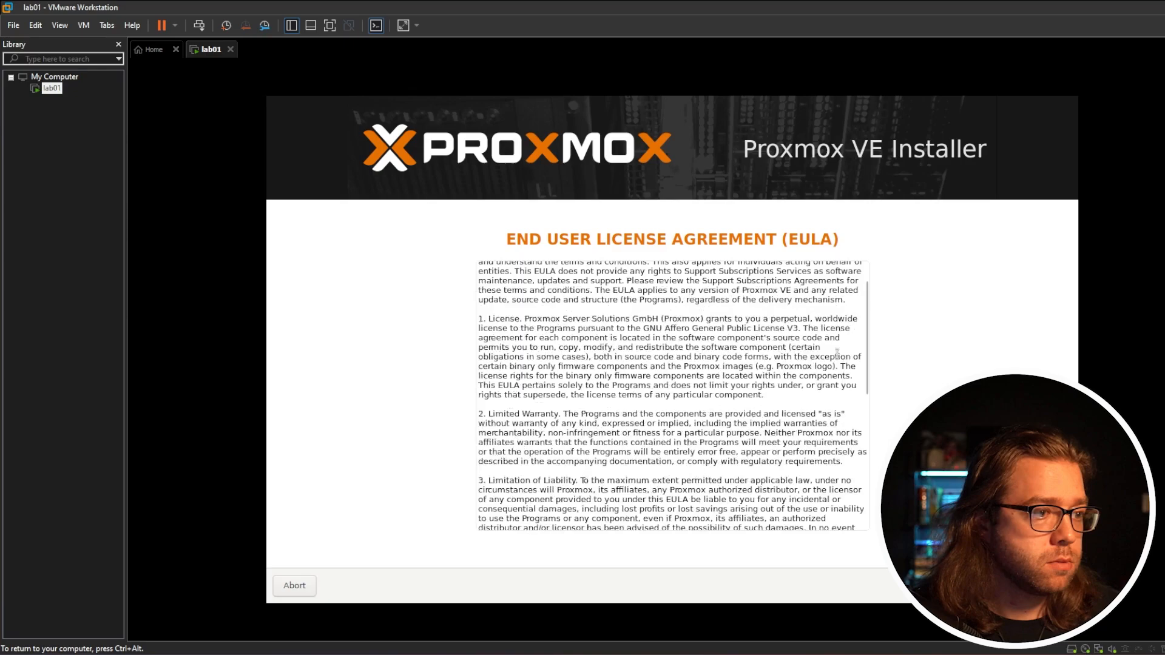
drag(866, 385, 860, 563)
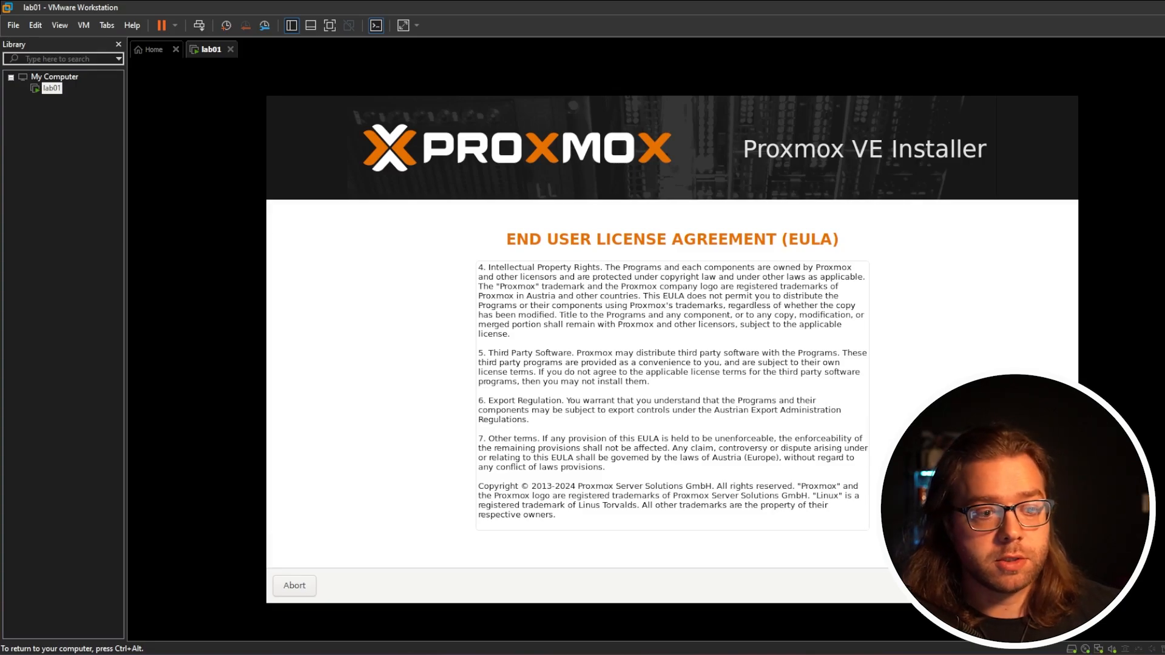
click(1046, 585)
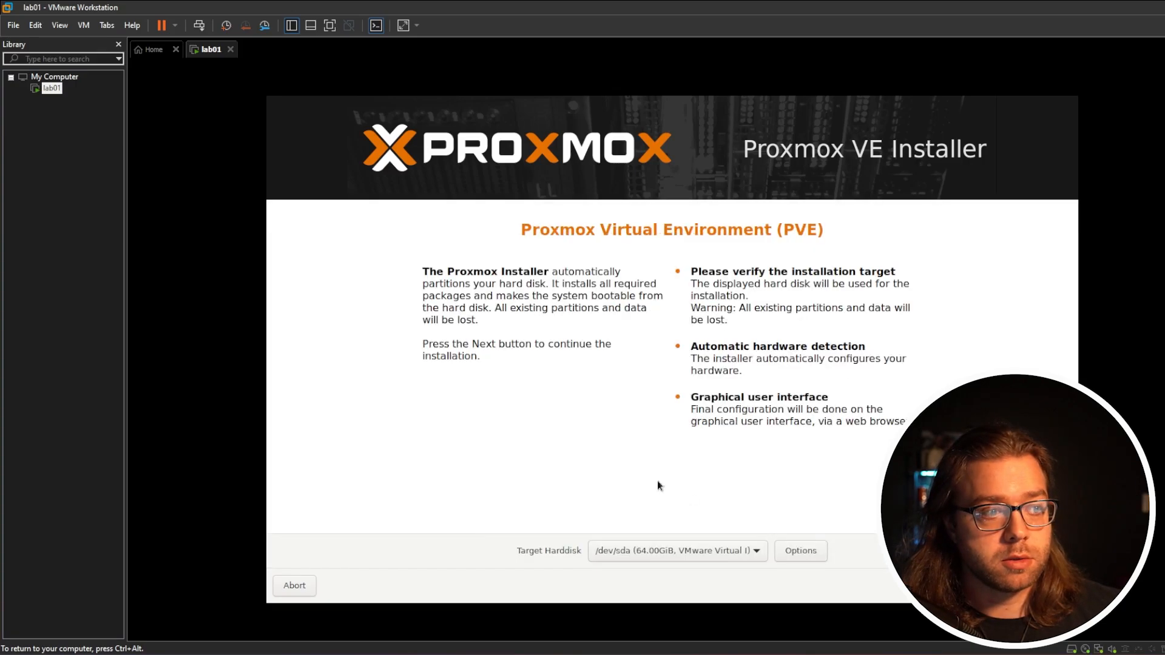
Keep /dev/sda (64.00GiB, VMware Virtual I) as the target hard disk and continue the installation
click(735, 549)
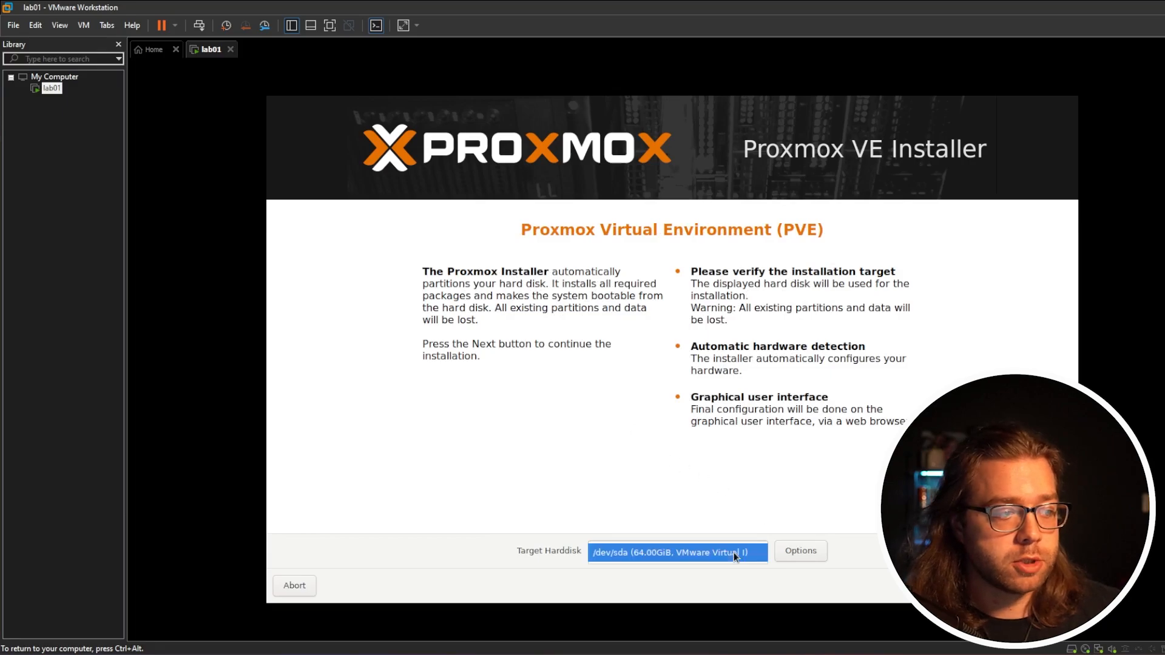
click(830, 492)
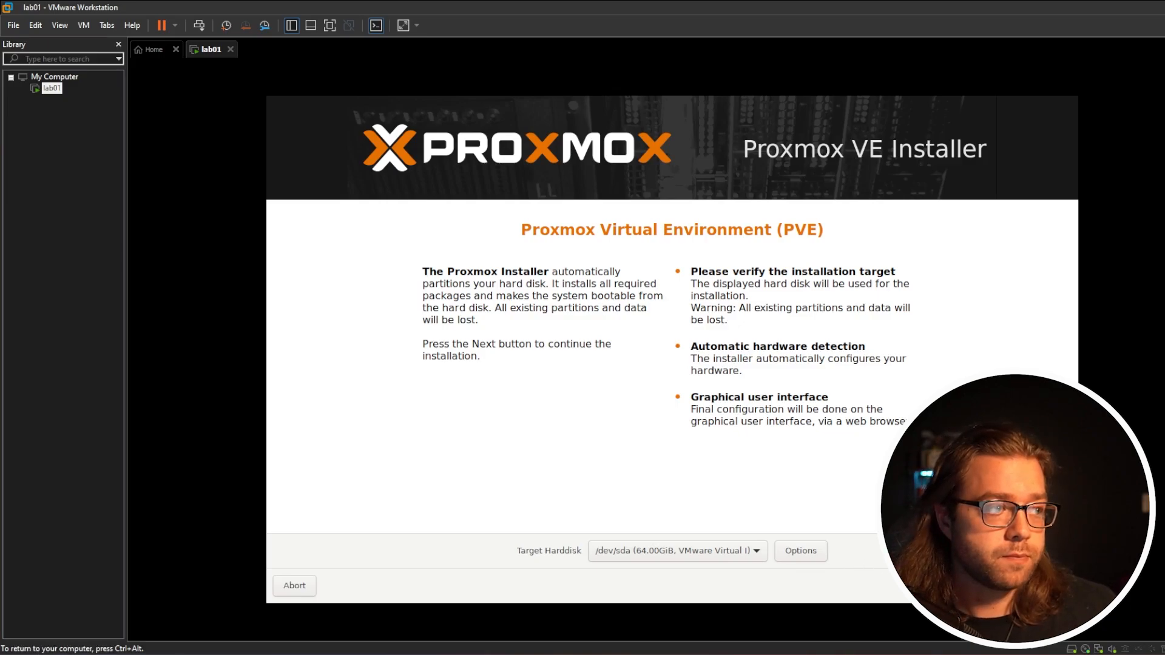
click(1050, 586)
Set the country to United States and continue past the location and time zone settings
text(unit)
click(691, 548)
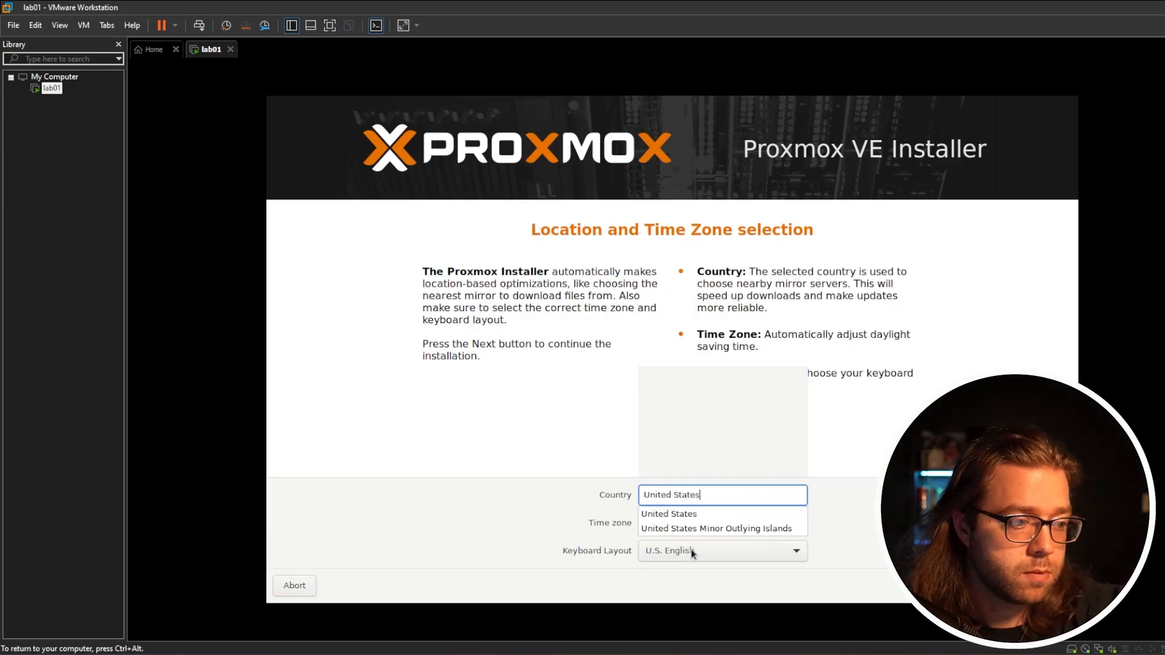
click(767, 522)
click(767, 522)
click(1050, 586)
Enter and confirm the root password, fill in the administrator's e-mail address, and continue the installation
click(720, 489)
text(●●)
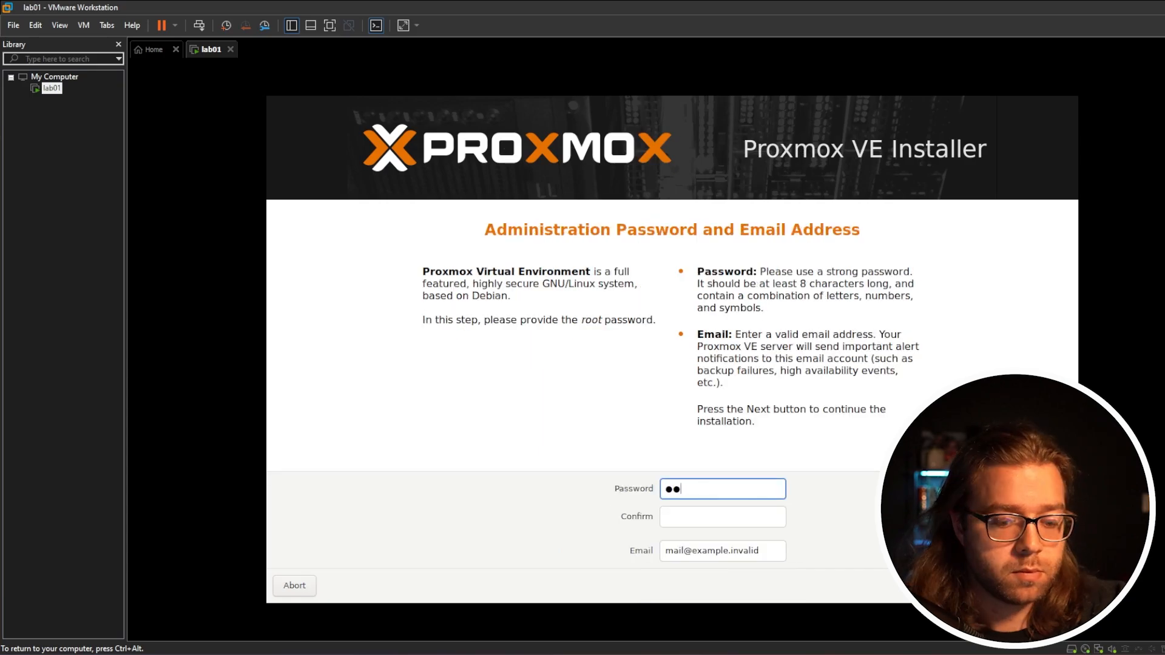
text(●●●●●●)
key(Tab)
text(●●●●●●●●)
key(Tab)
text(lab01)
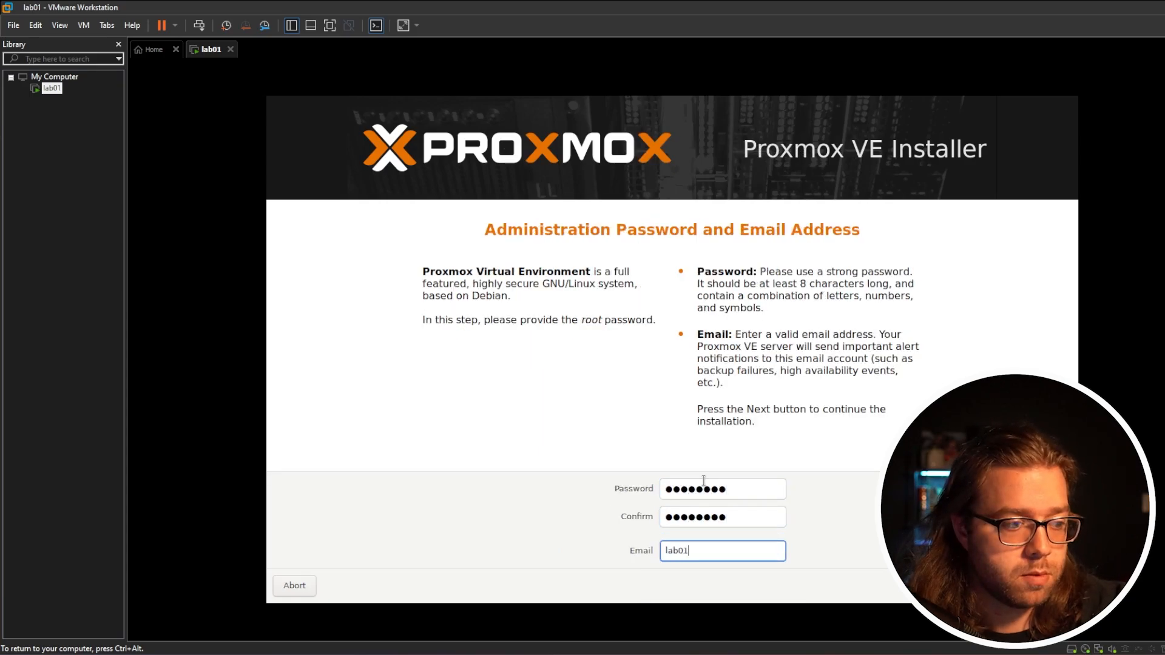
text(@test.com)
key(Return)
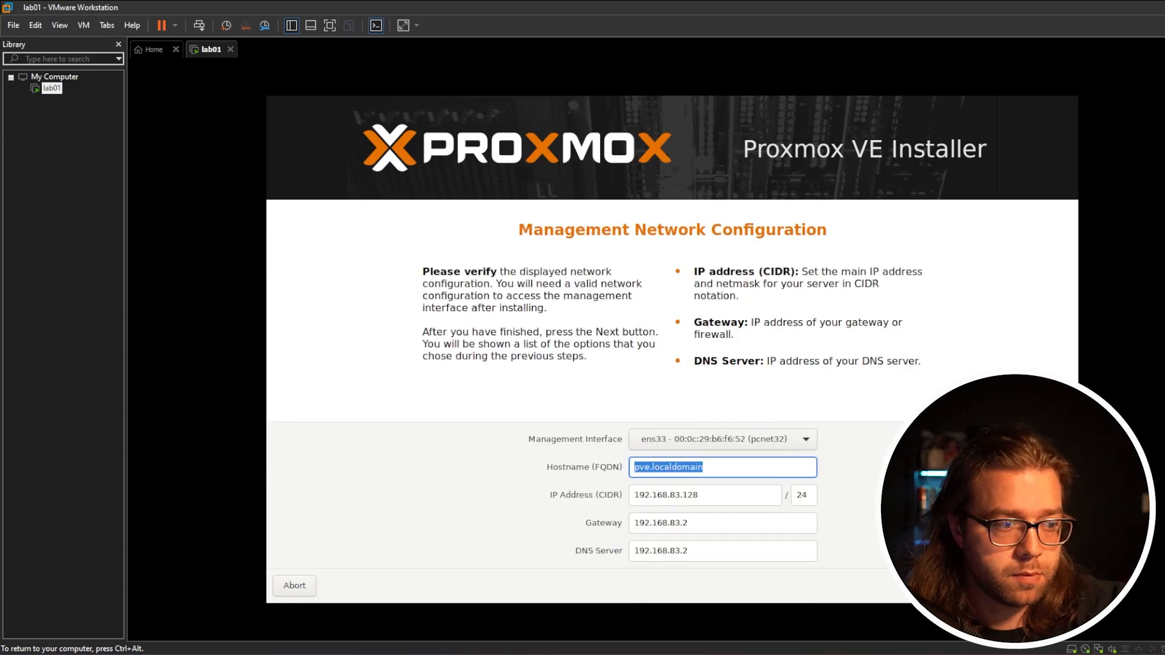
Keep hostname pve.localdomain and IP address 192.168.83.128/24 for the management network, and start the installation from the summary
click(789, 464)
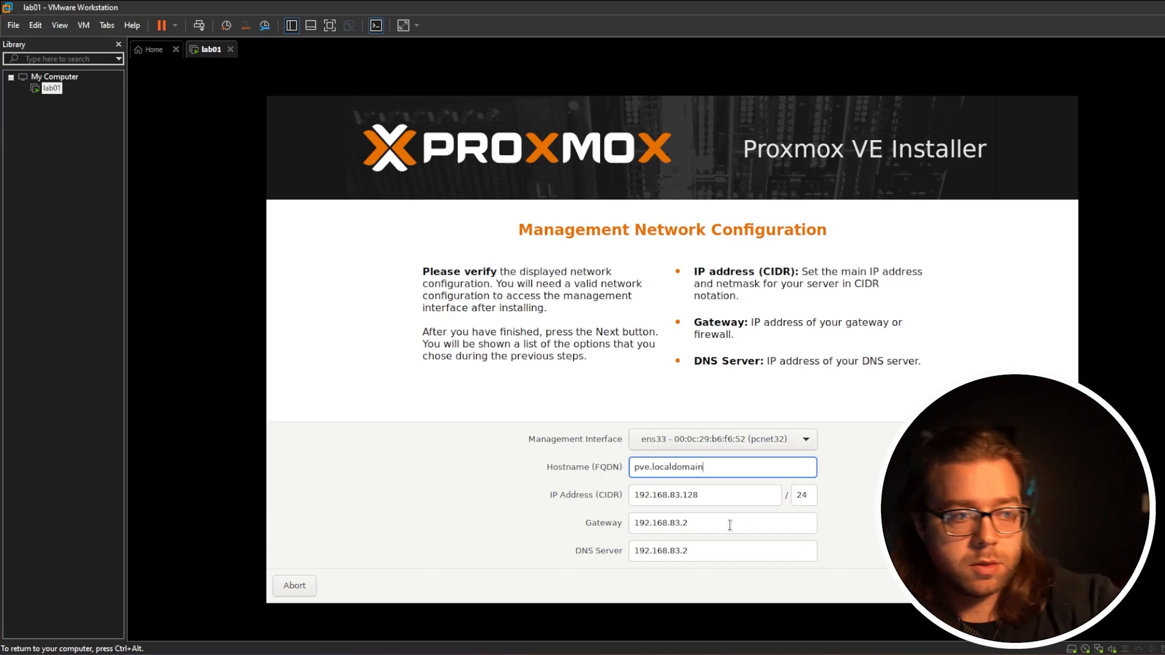
double_click(716, 499)
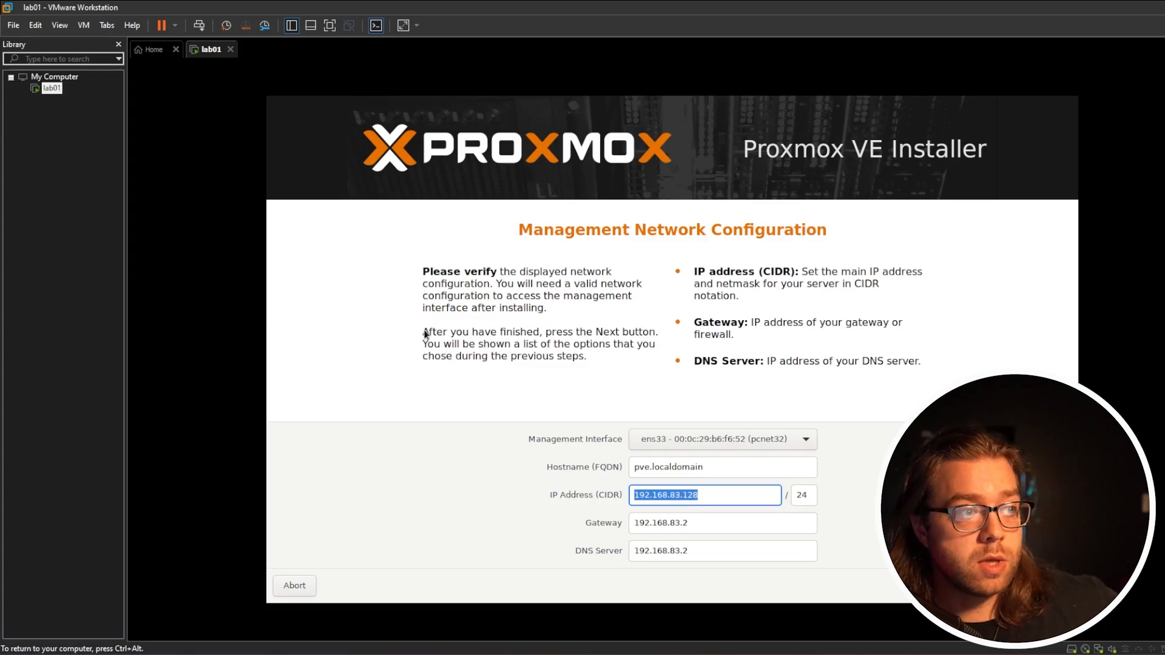
right_click(680, 496)
click(704, 518)
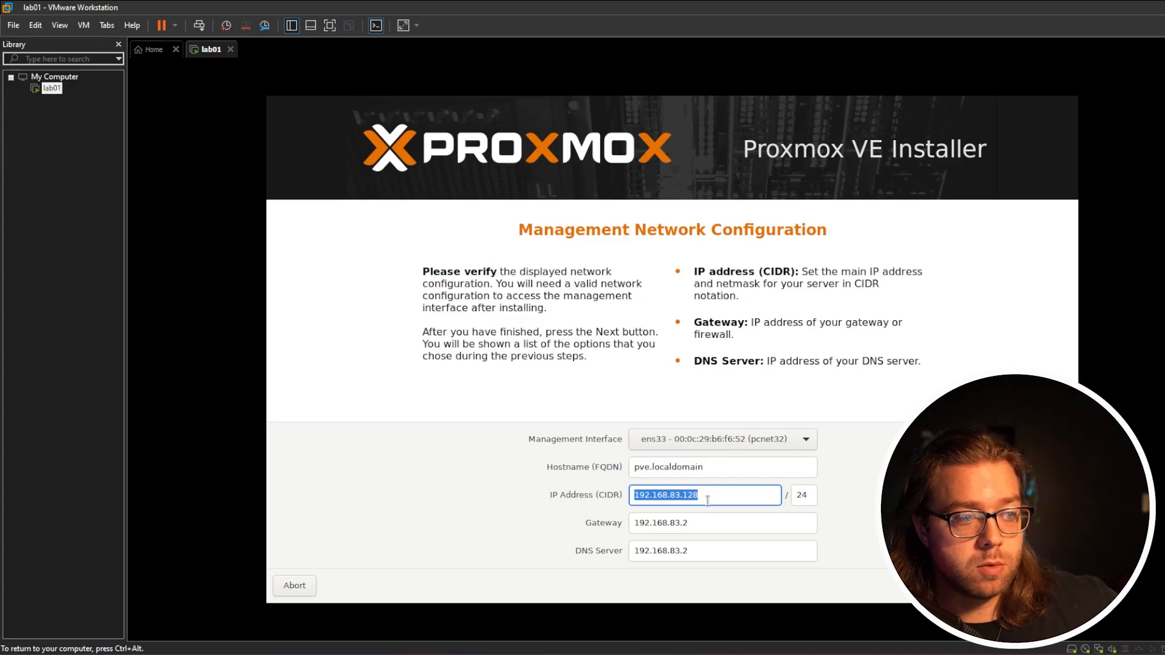
click(1051, 585)
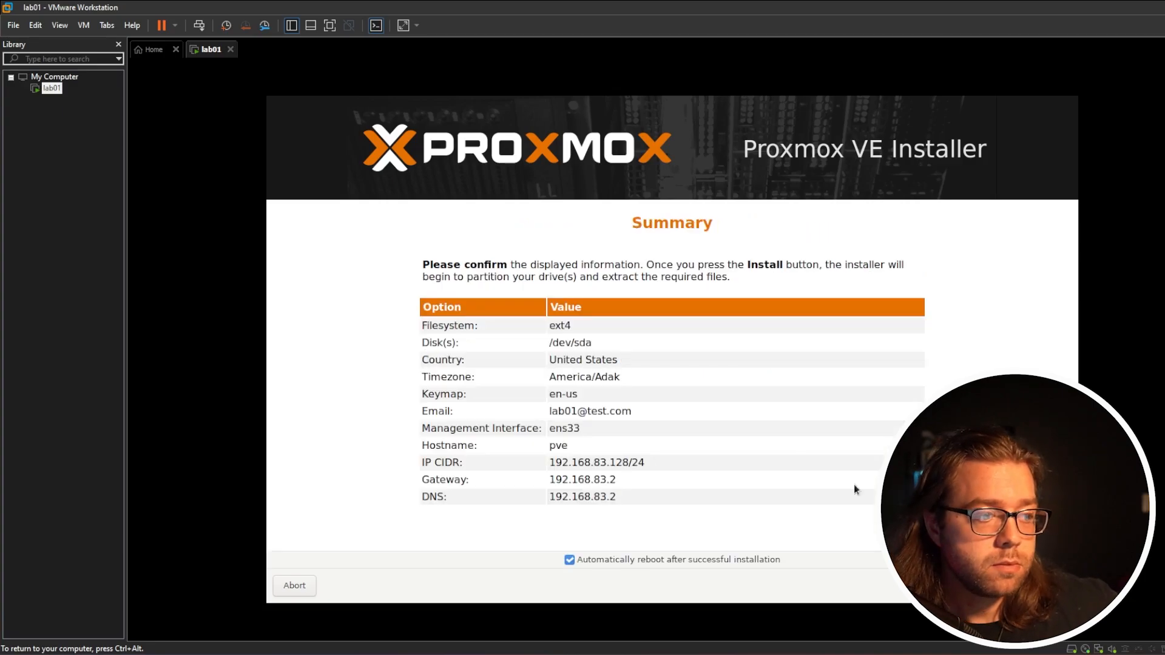
click(1050, 586)
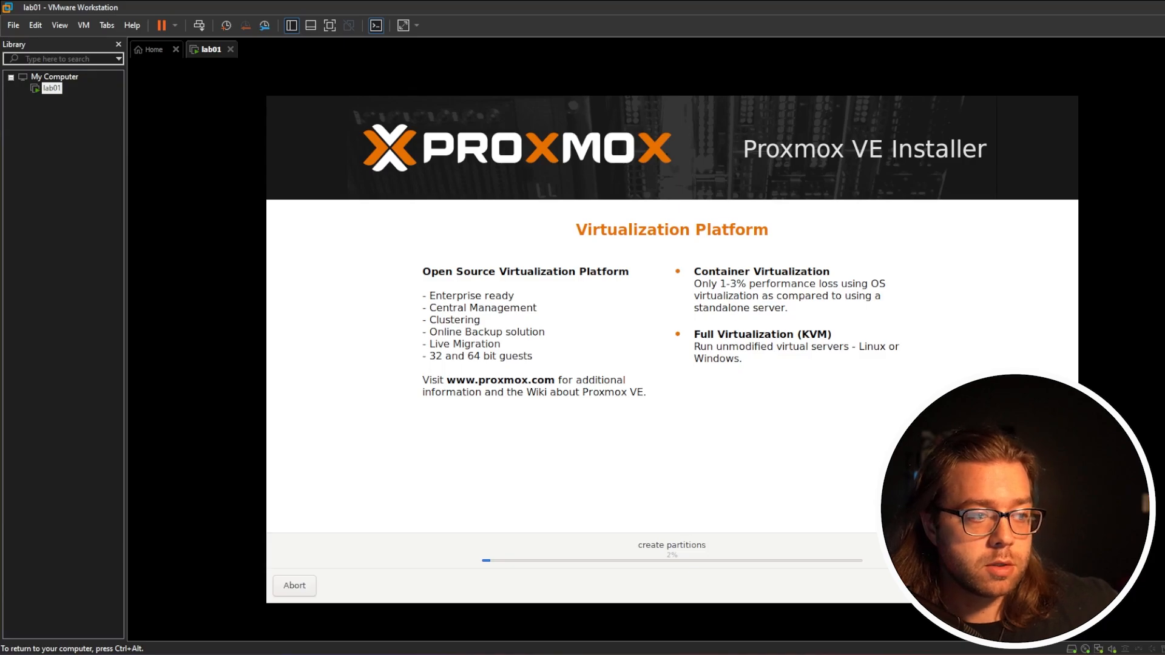
key(ctrl+alt)
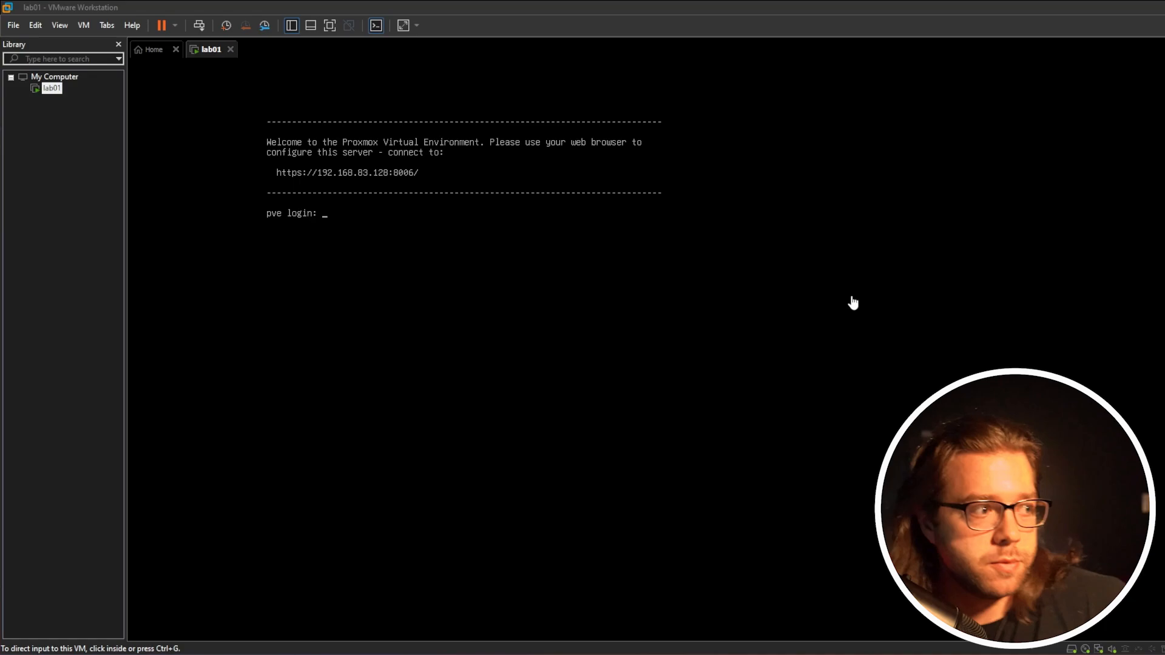
click(849, 299)
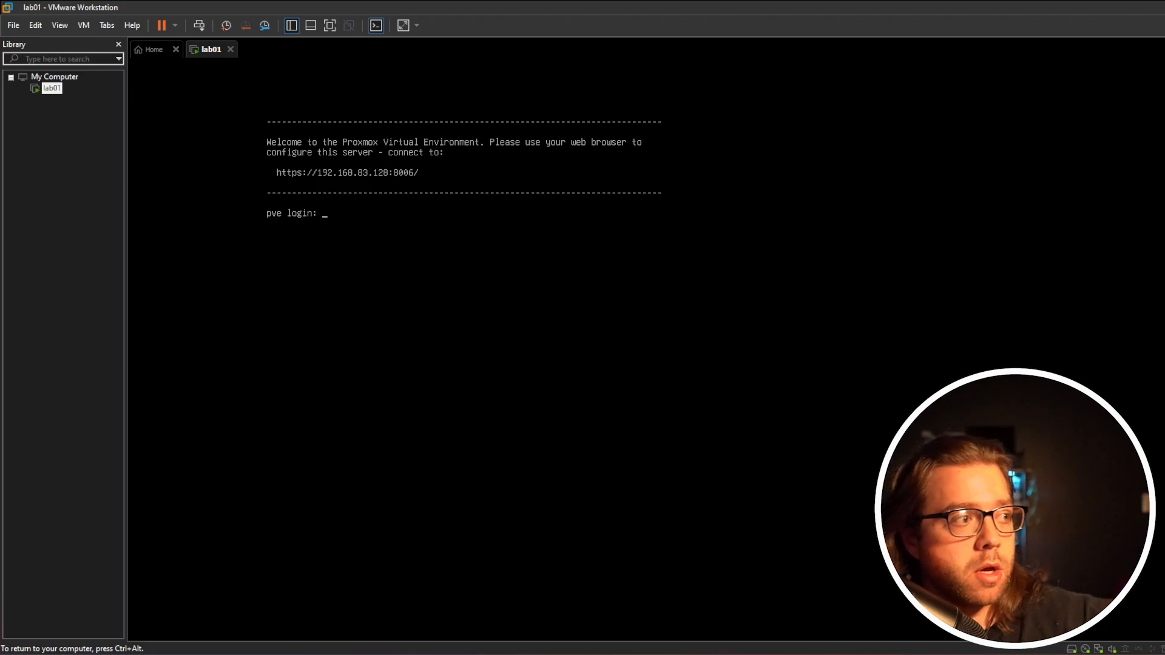
key(ctrl+alt)
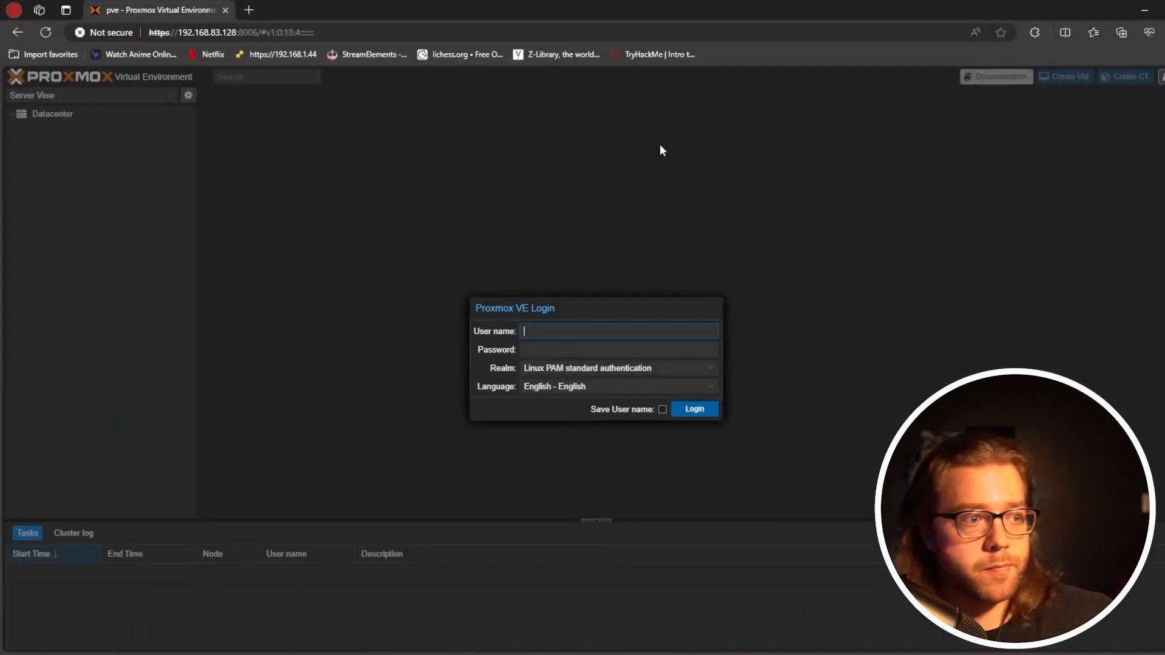
click(607, 334)
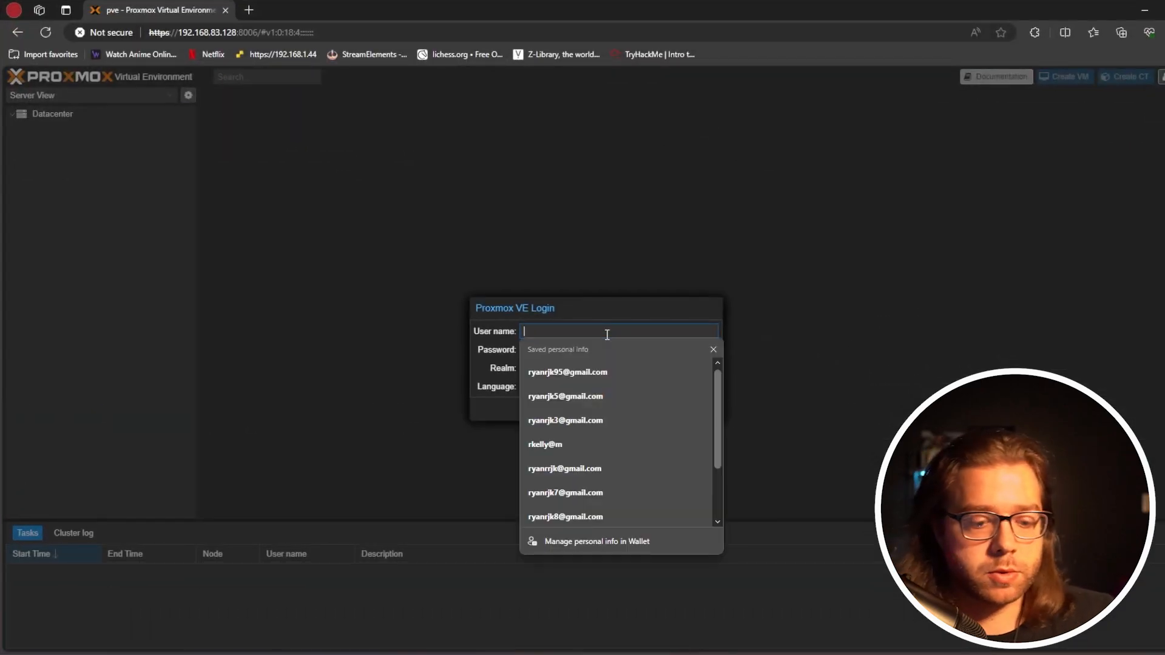
text(root)
key(Tab)
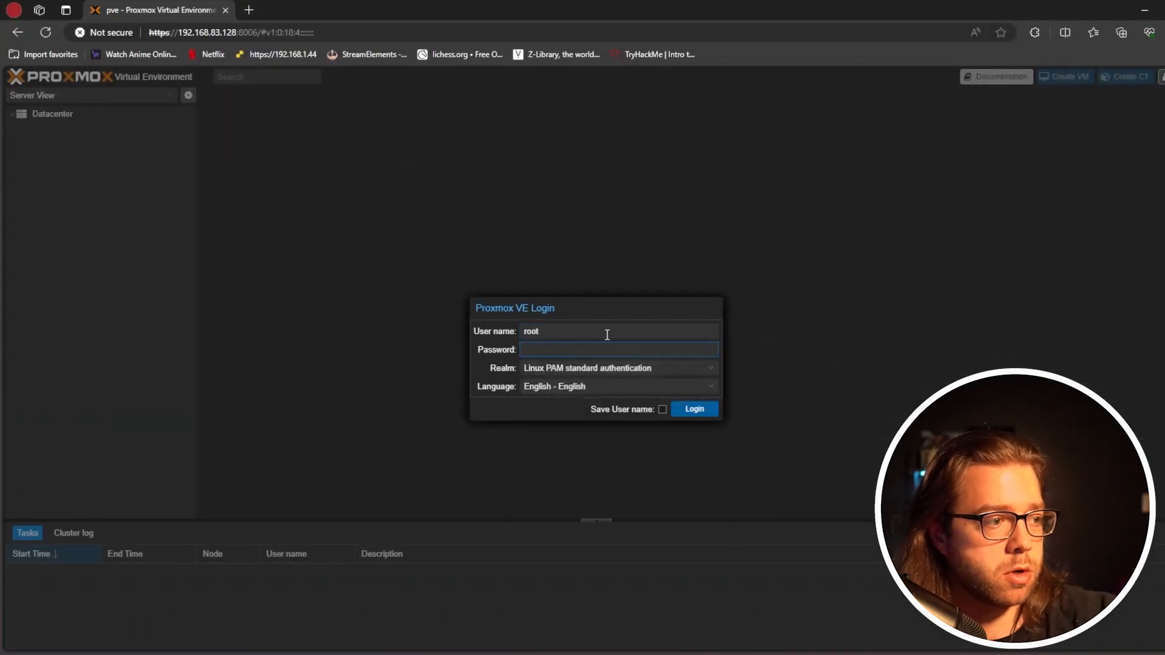
Try to log in as root with the account password under Linux PAM standard authentication
text(•••)
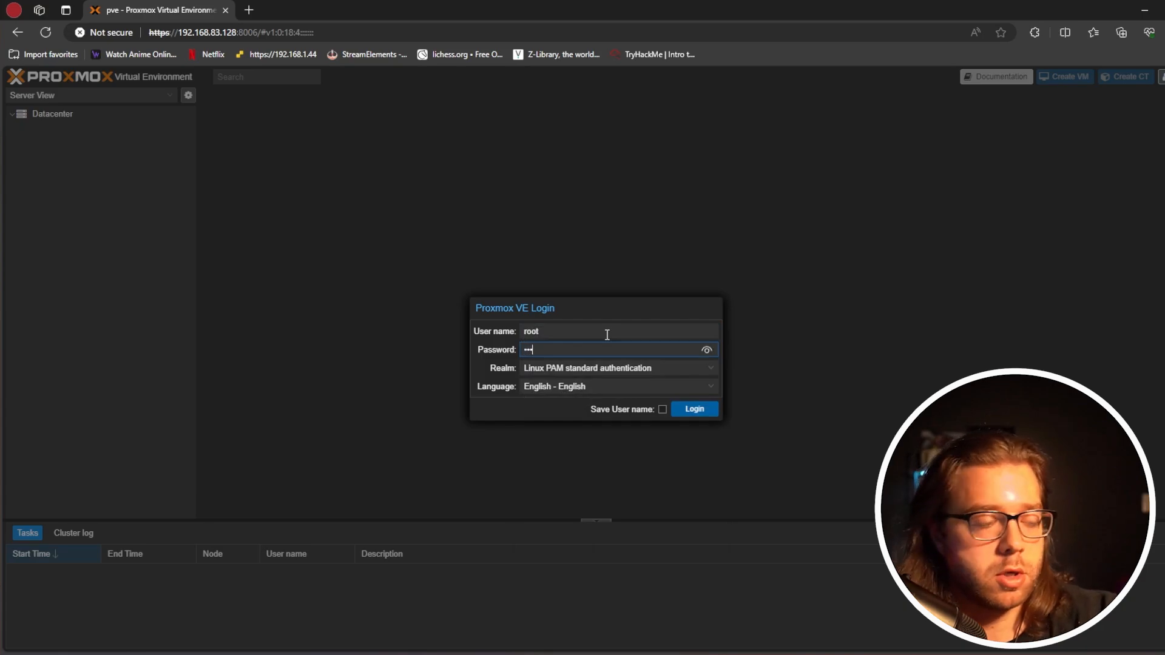
key(BackSpace)
key(BackSpace)
key(BackSpace)
text(••••••••••)
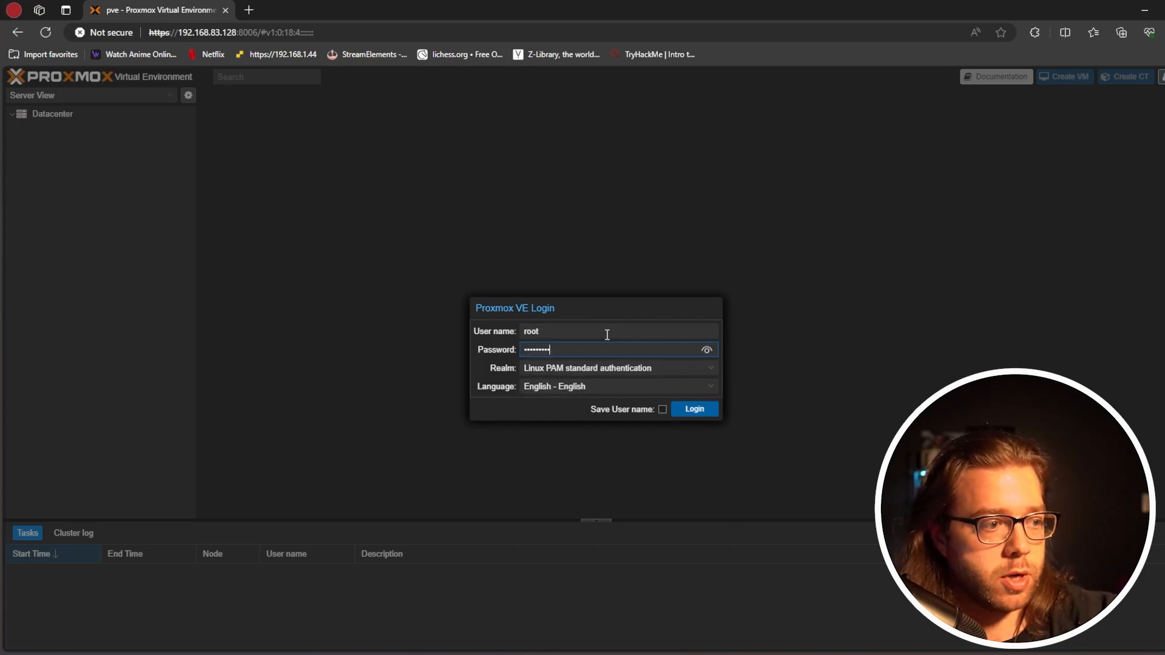
key(Return)
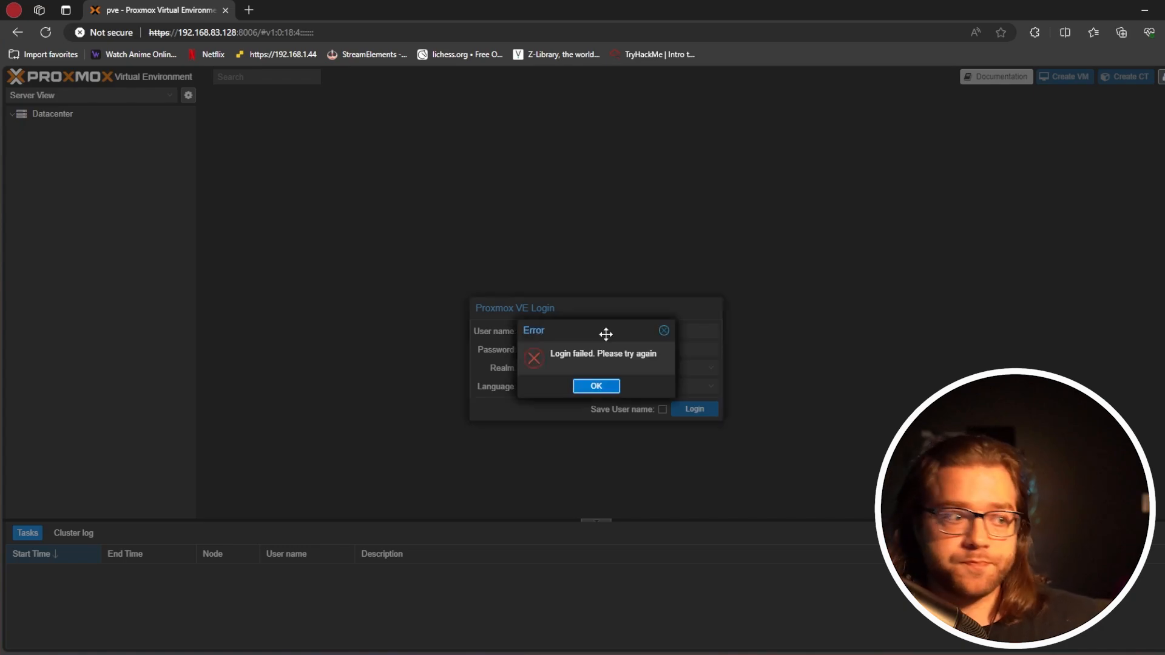
key(Return)
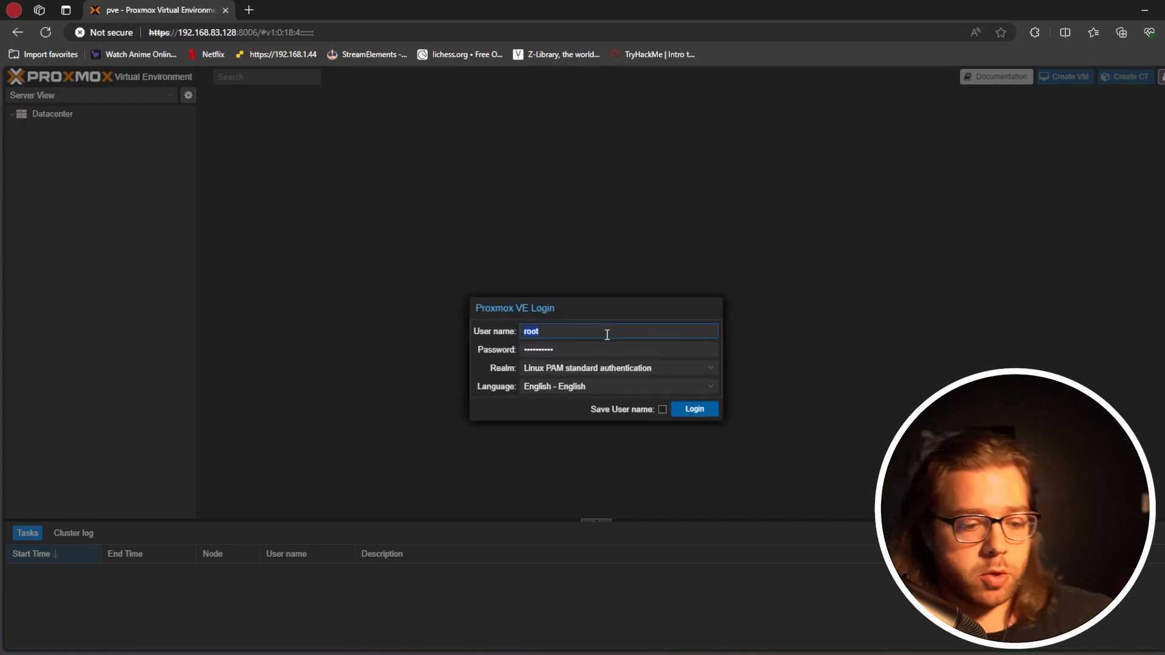
Re-enter the root account's password to log in to the Proxmox web interface, and dismiss the subscription notice
key(Tab)
text(••••••••)
key(Return)
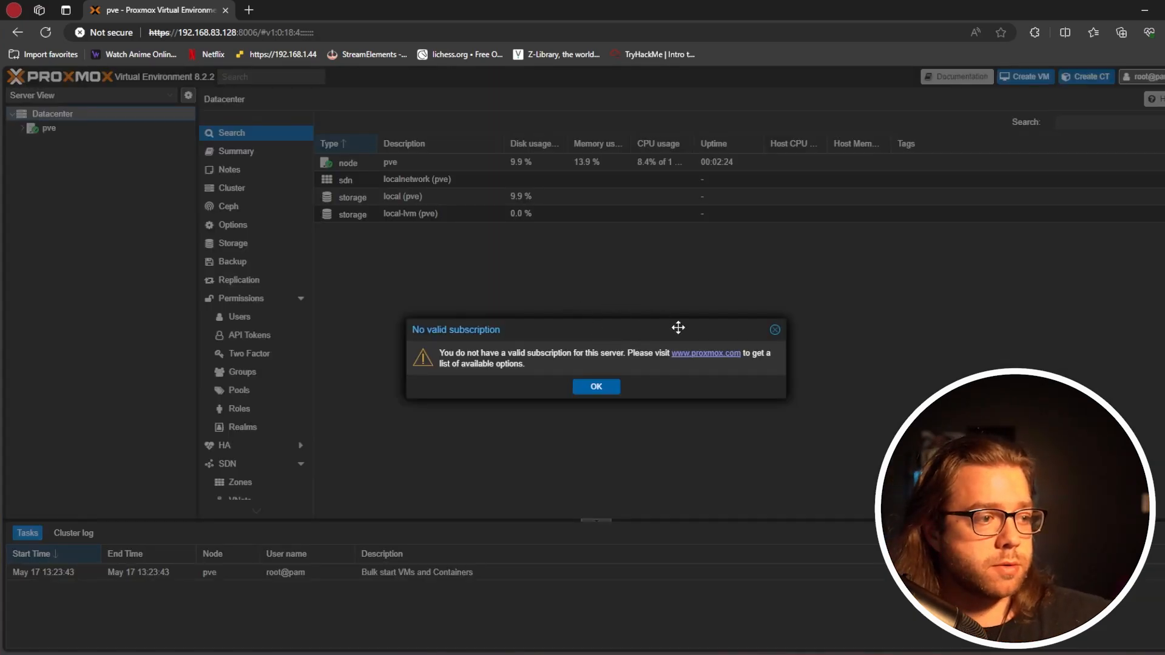
click(597, 388)
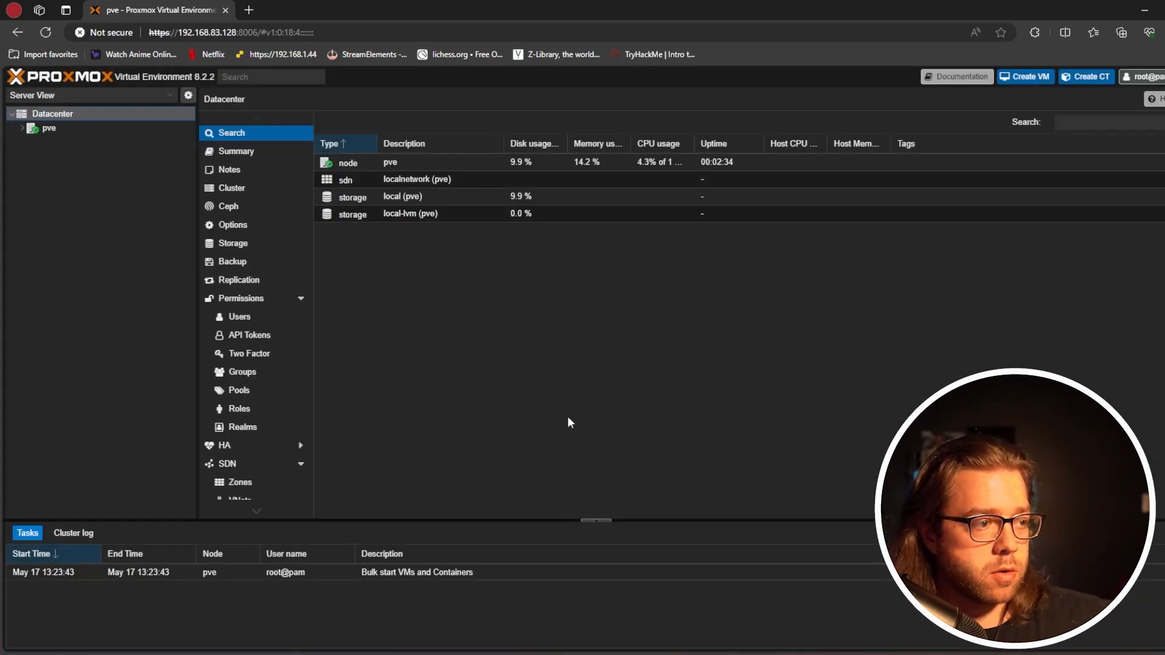
Open the pve node under Datacenter and expand its network and storage entries
click(49, 129)
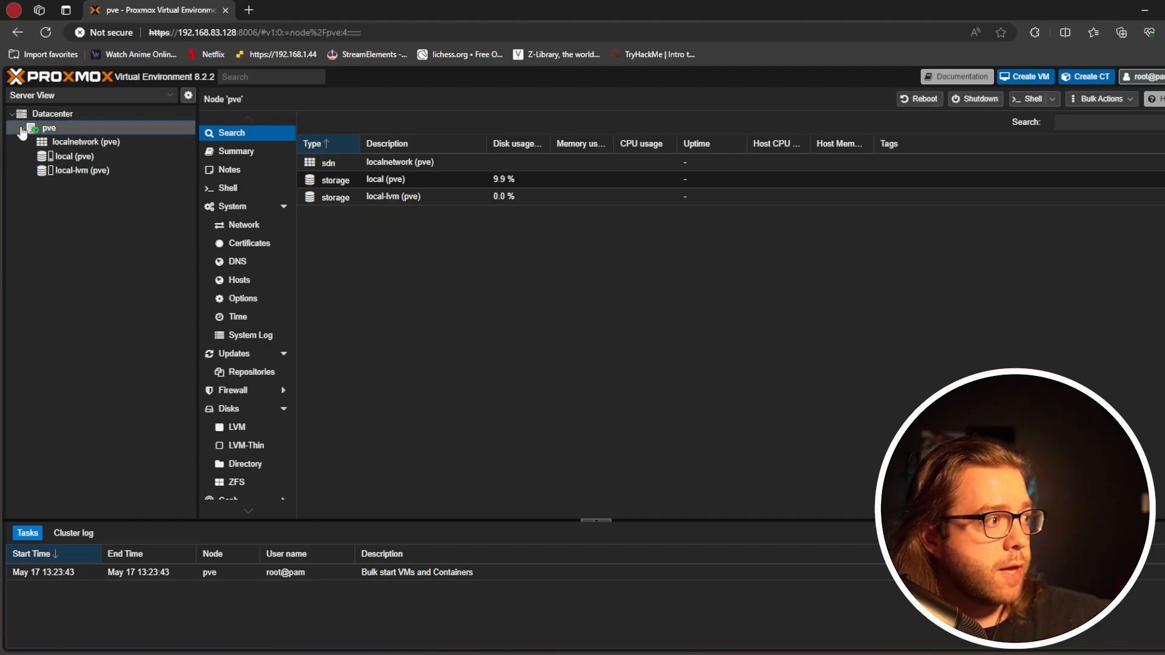